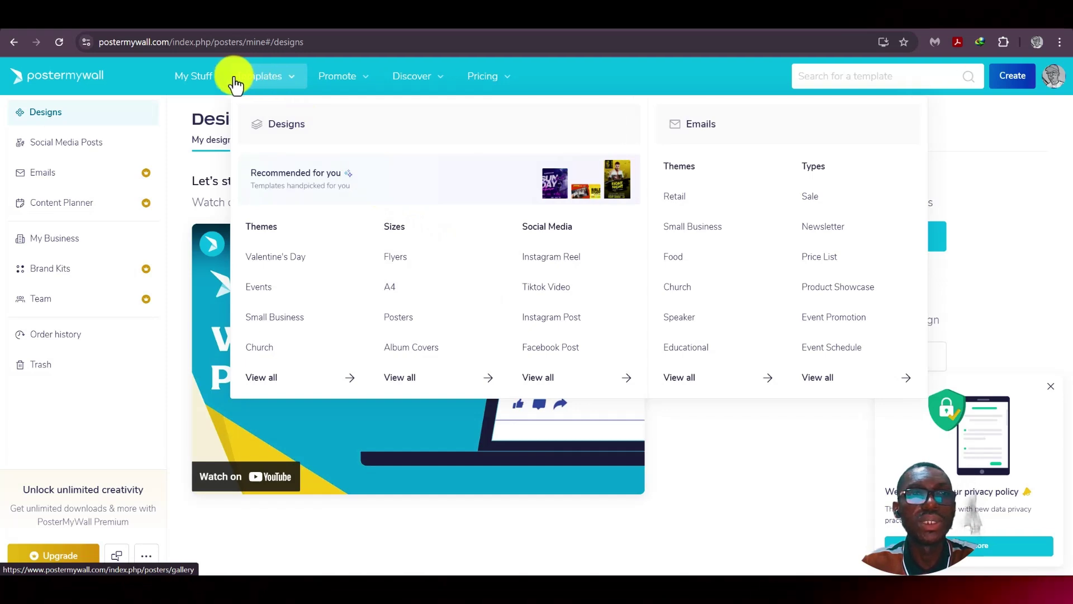
Open the Facebook Post template collection
mouse_move(341, 76)
mouse_move(276, 76)
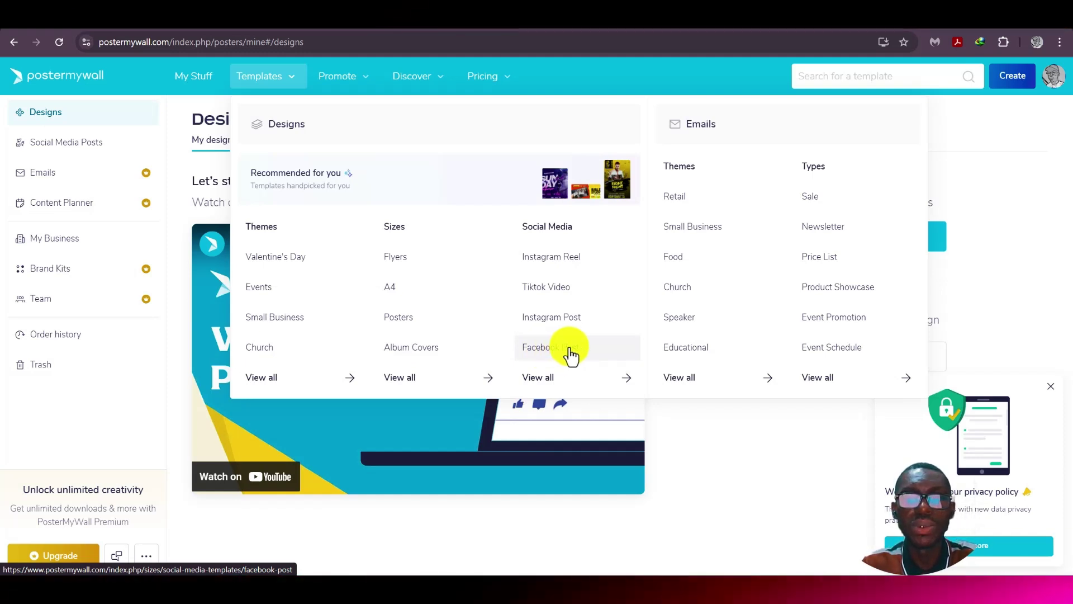
click(570, 352)
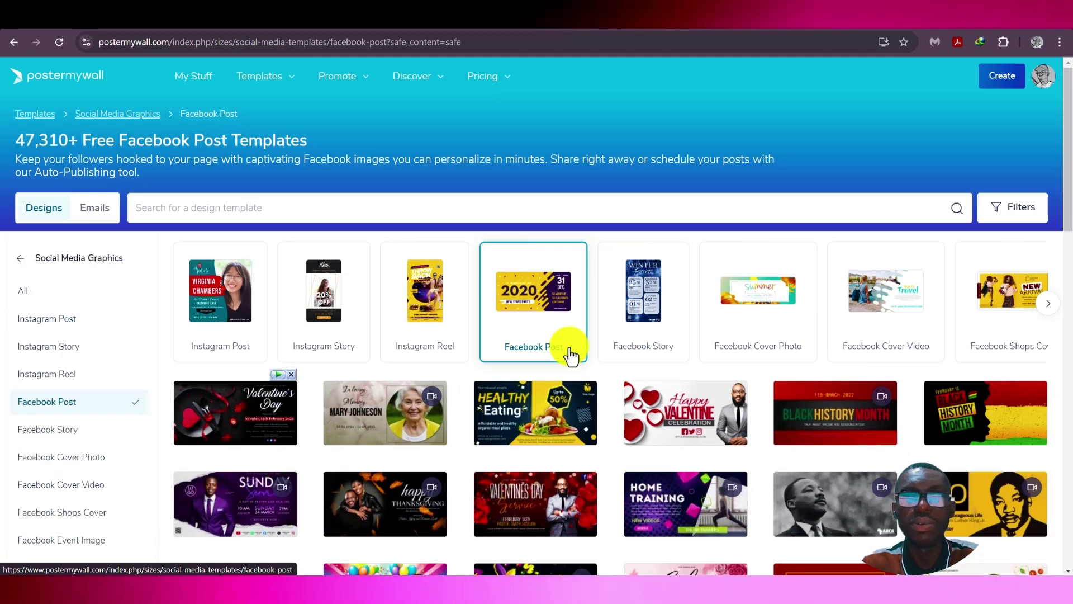
Filter the templates to Landscape orientation and the Videos type
click(1014, 213)
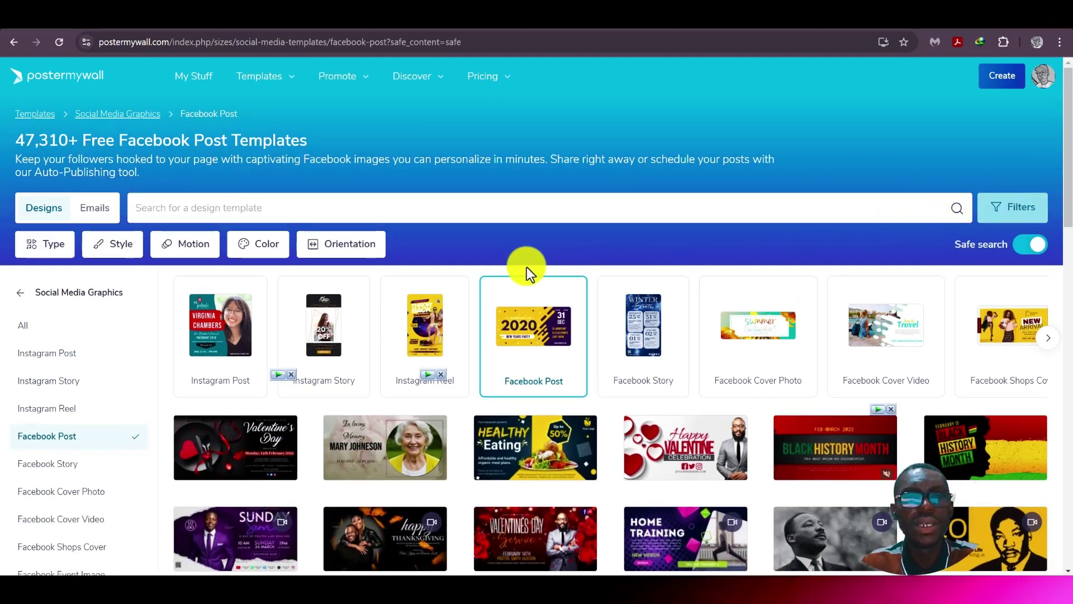
click(366, 251)
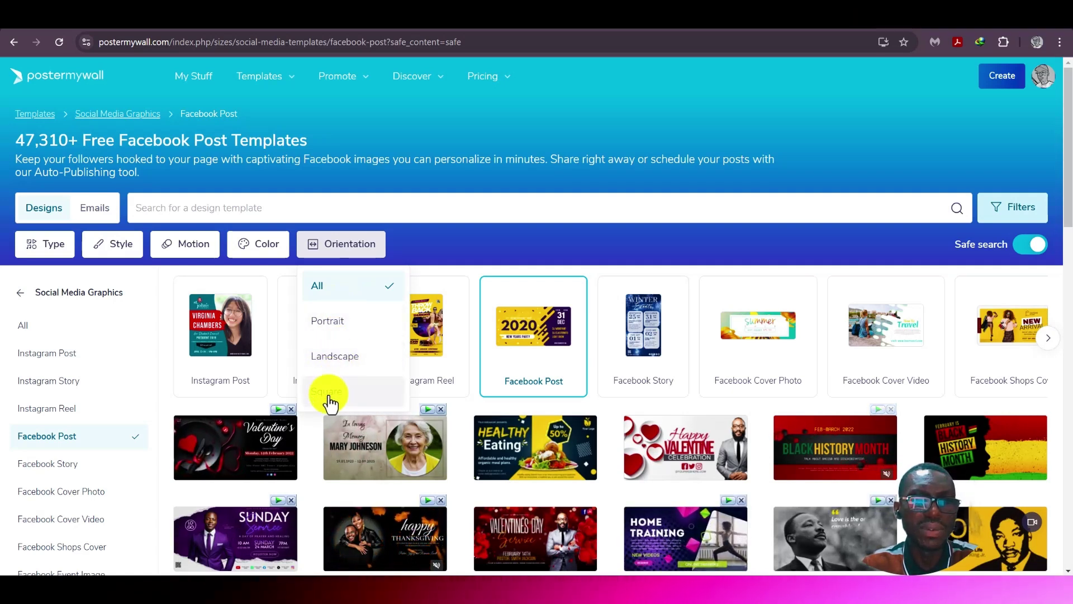
click(335, 358)
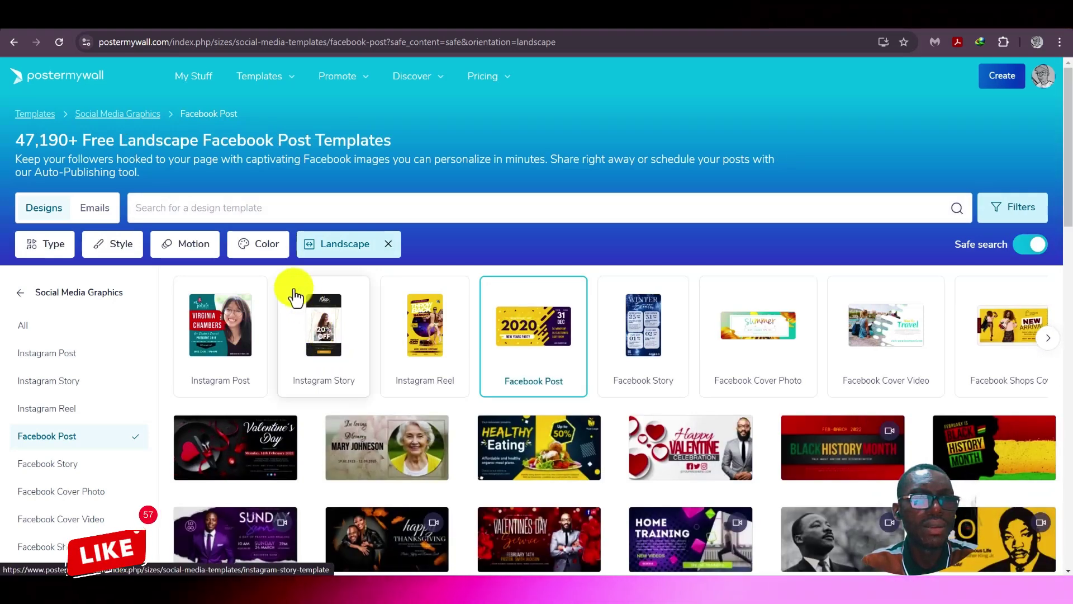
click(50, 248)
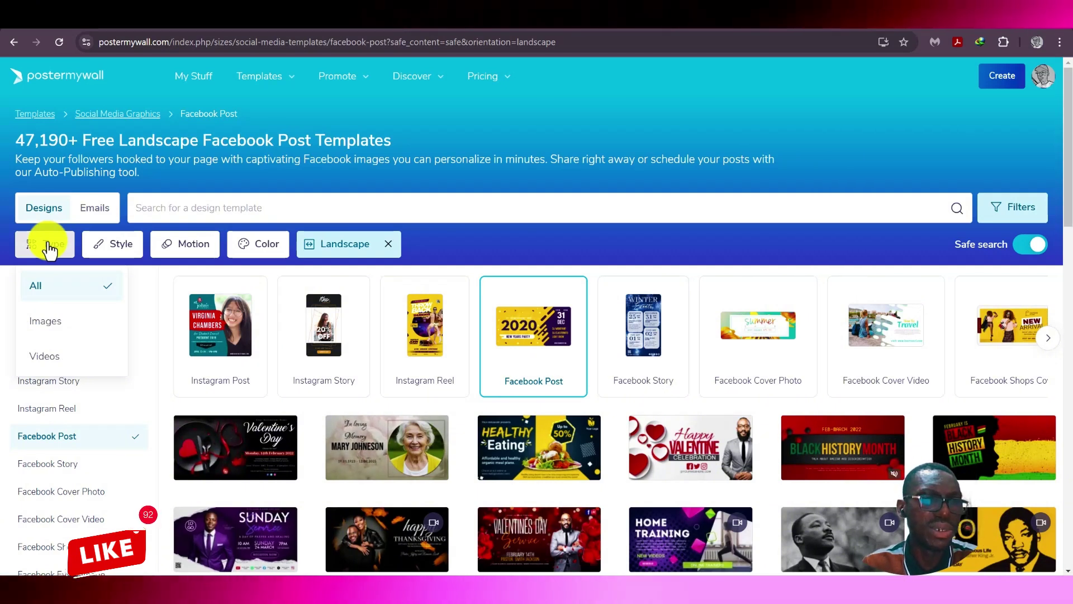
click(72, 361)
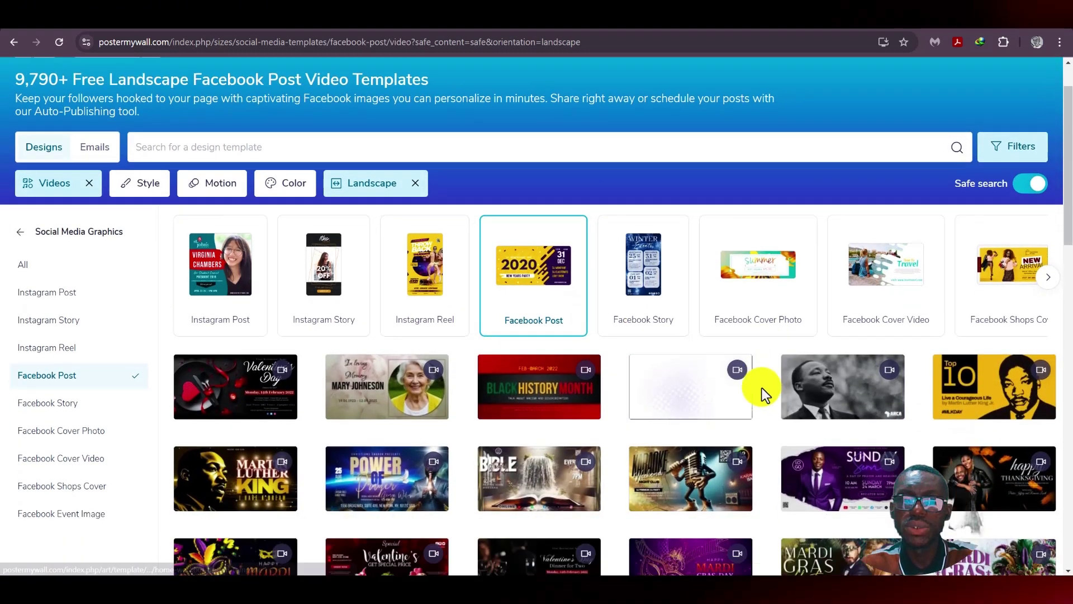
Preview the Football Match video template (1200 × 630 px) from further down the grid
scroll(763, 387, down, 3)
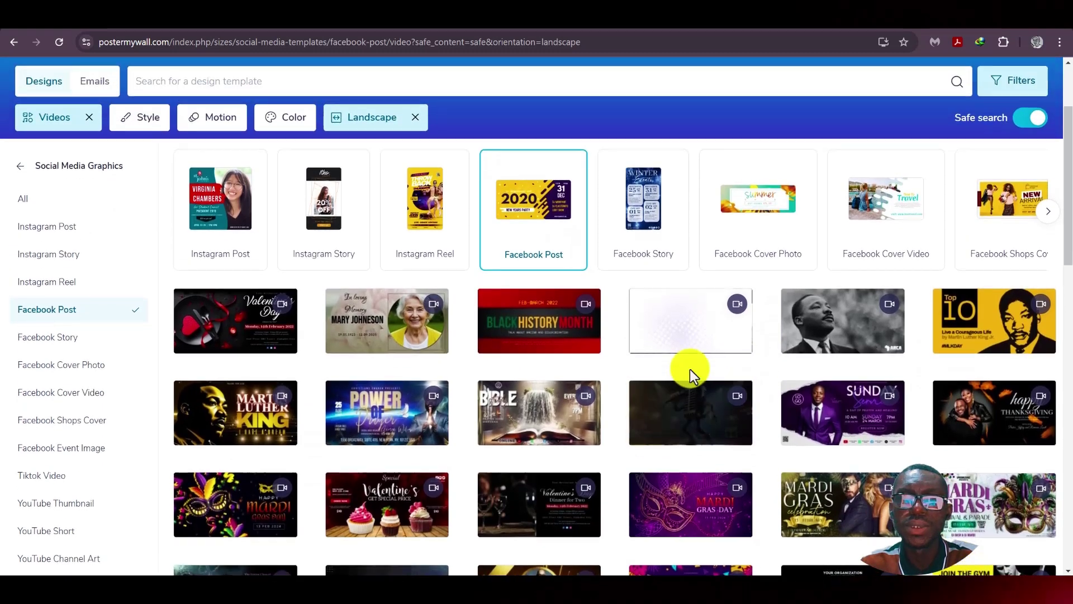
scroll(691, 370, down, 2)
scroll(679, 372, down, 3)
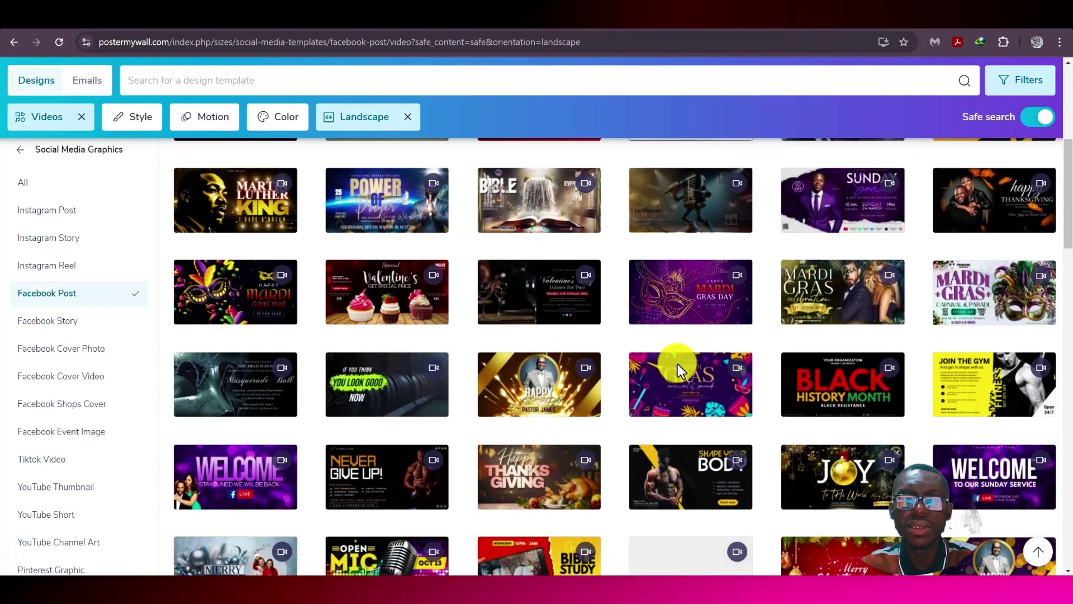
scroll(679, 371, down, 4)
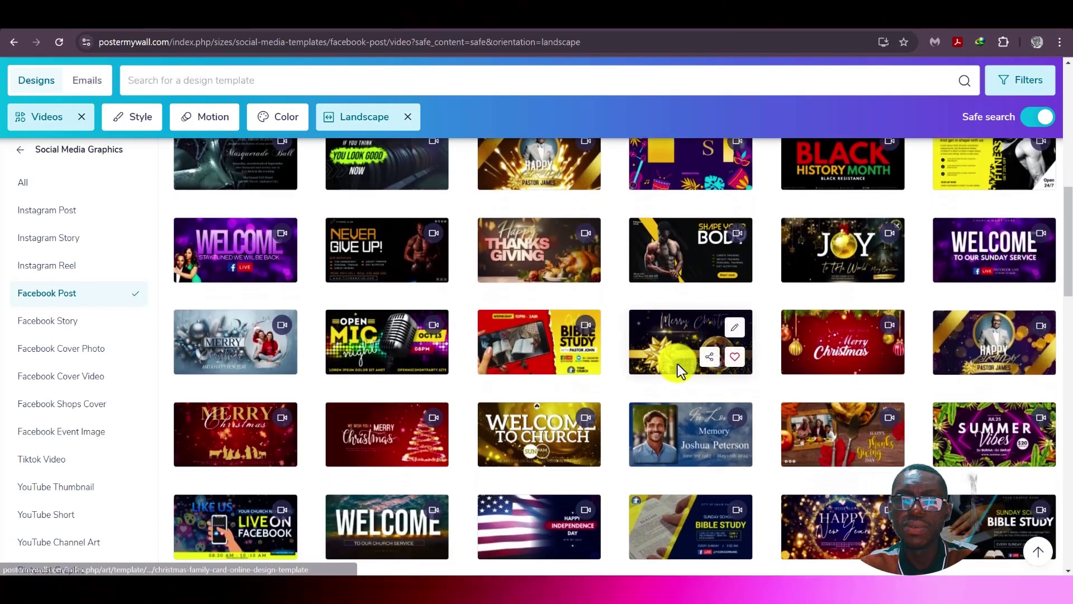
scroll(678, 364, down, 4)
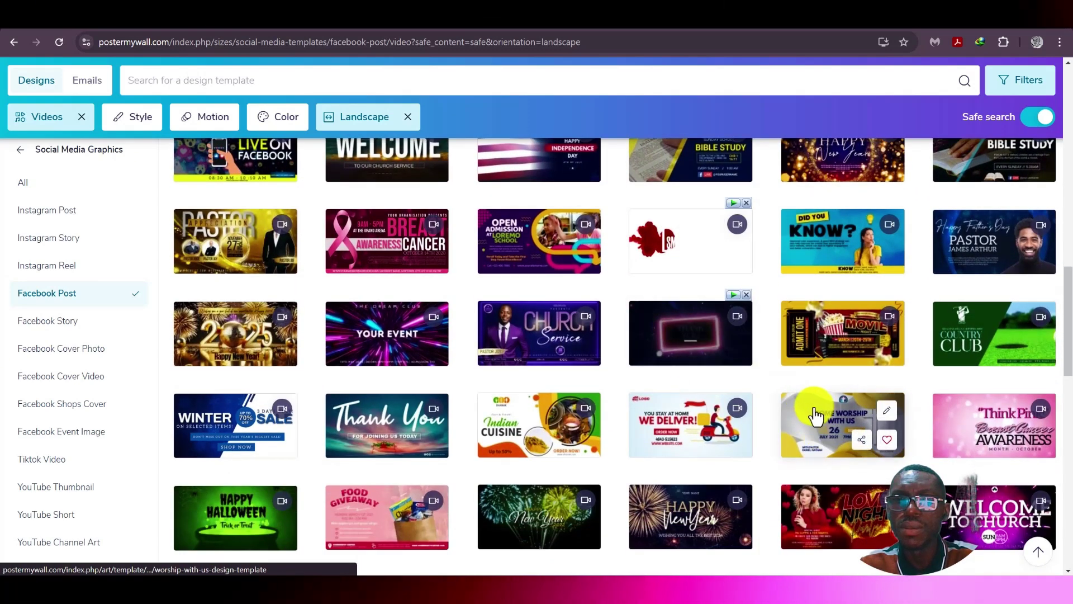
scroll(814, 420, down, 3)
scroll(776, 374, down, 4)
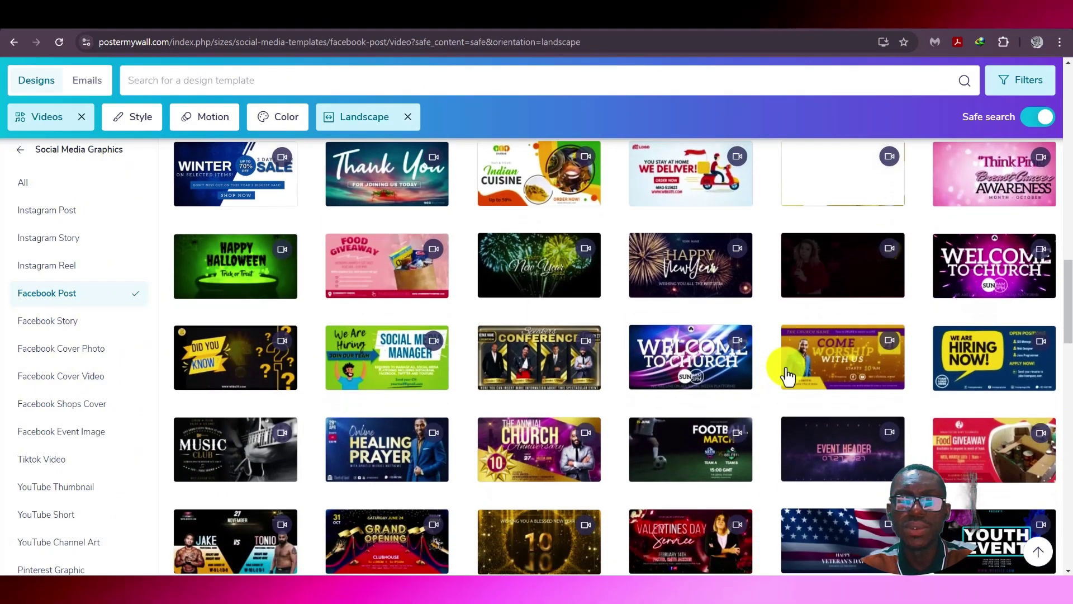
scroll(775, 365, down, 1)
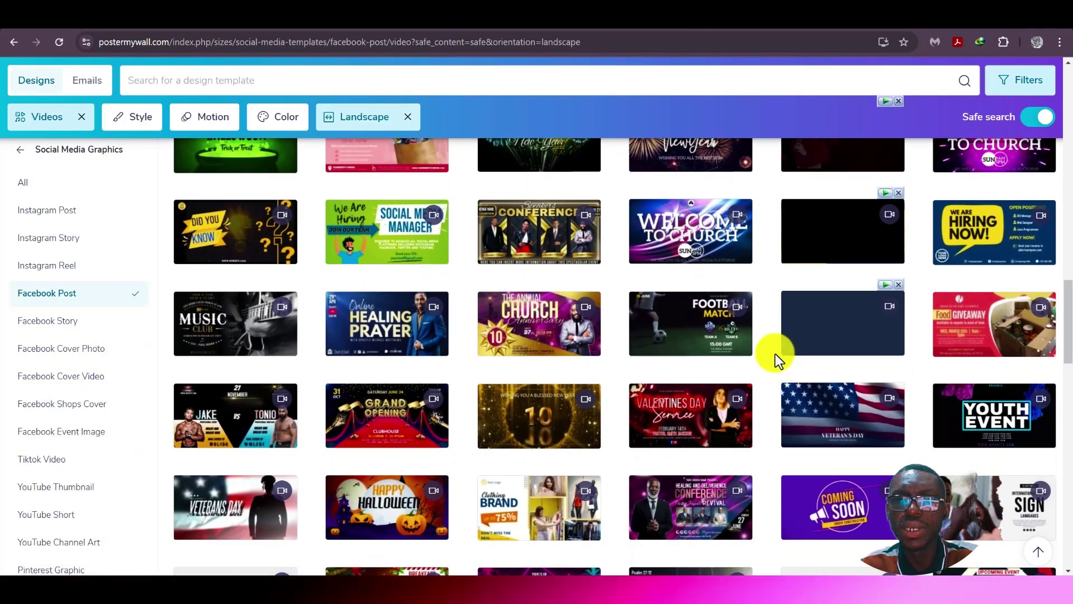
click(674, 330)
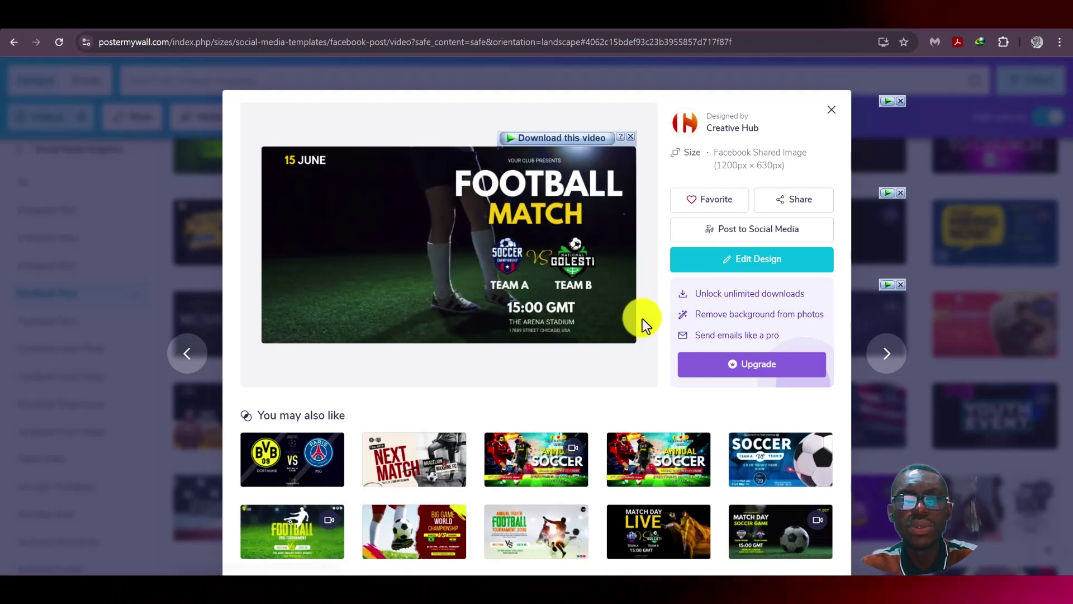
Open the Football Match template in the editor with Edit Design
click(756, 257)
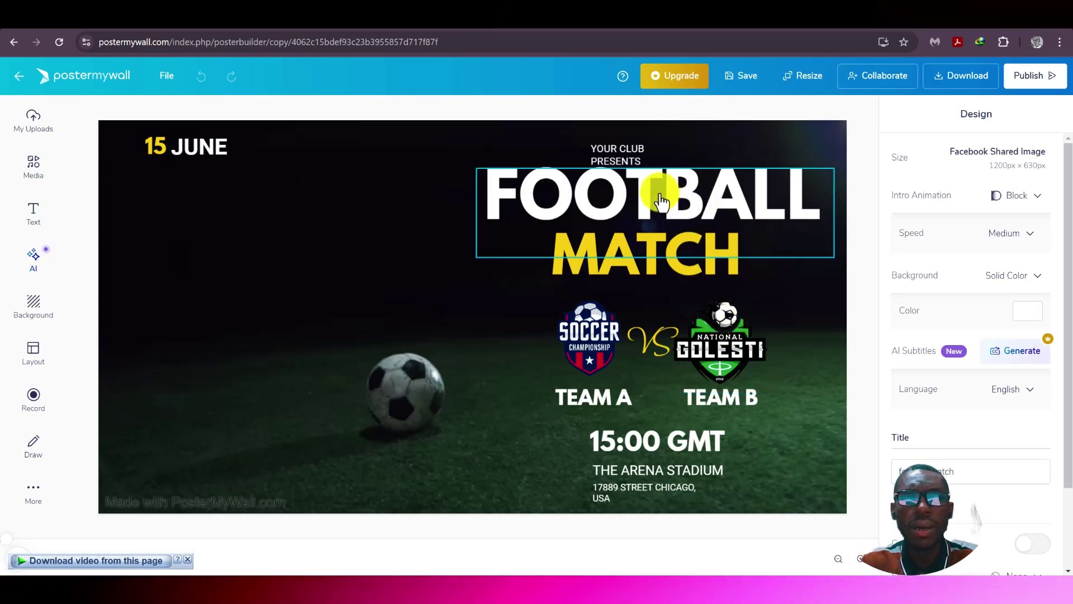
Place THE ARENA STADIUM and its street address top left, with 15:00 GMT centred under the teams
drag(654, 480, 494, 464)
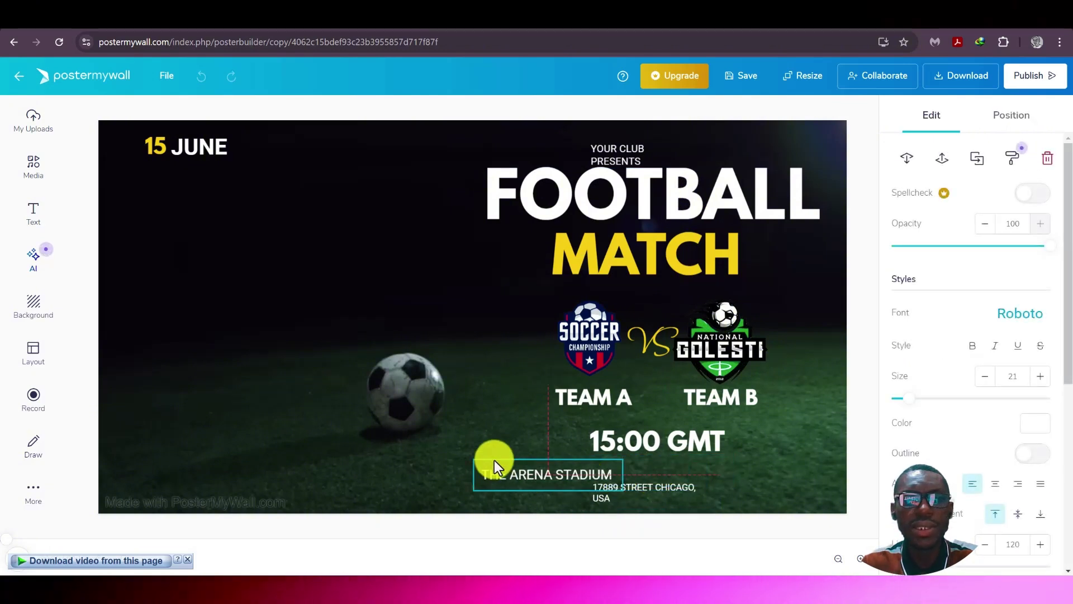
drag(341, 152, 345, 154)
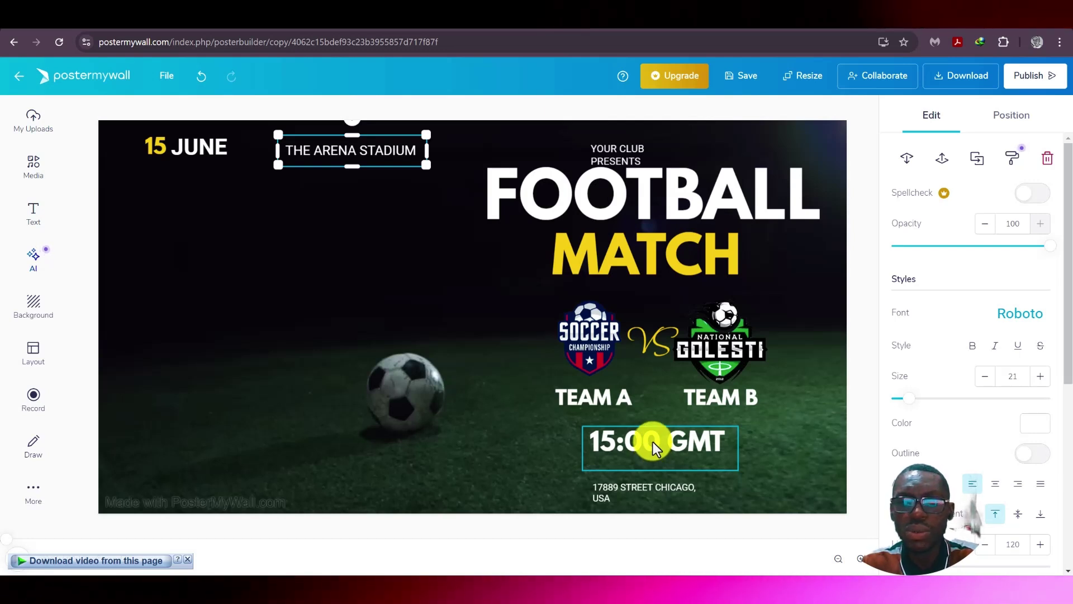
drag(653, 441, 341, 183)
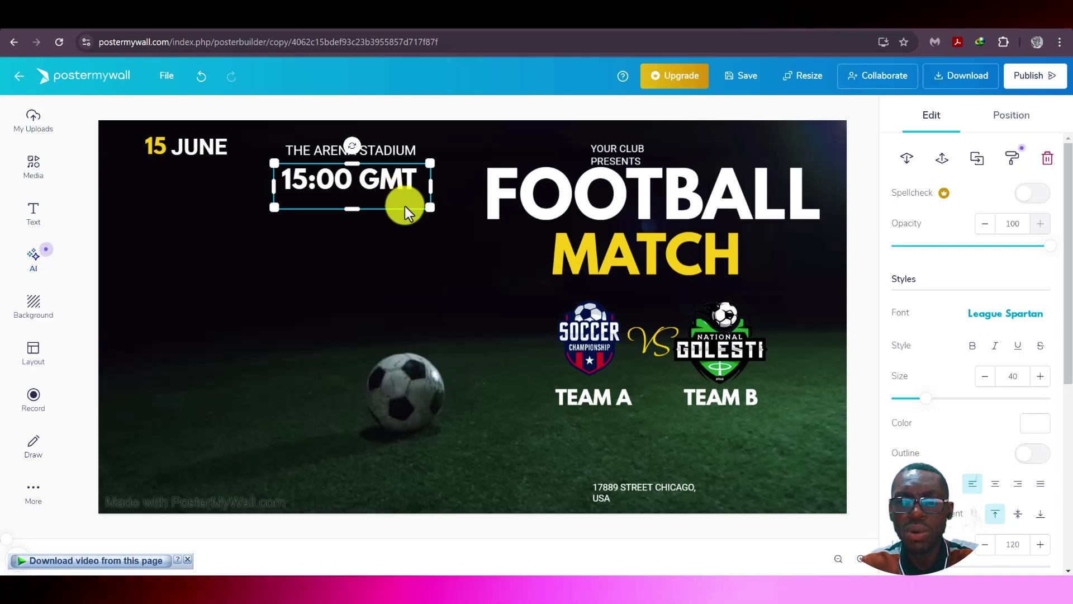
drag(611, 487, 315, 240)
drag(357, 195, 598, 417)
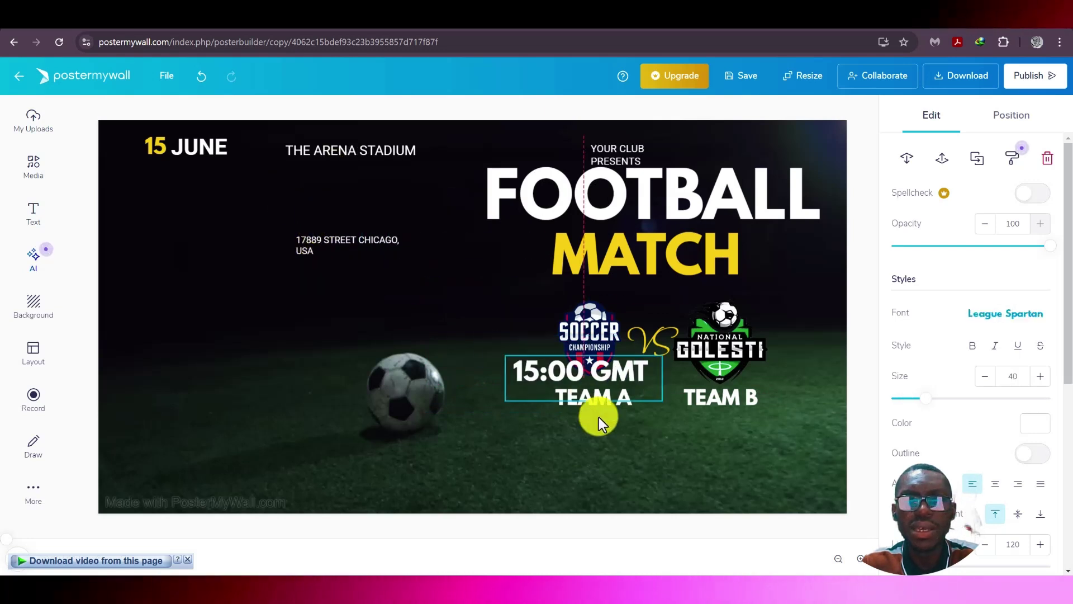
drag(653, 450, 656, 441)
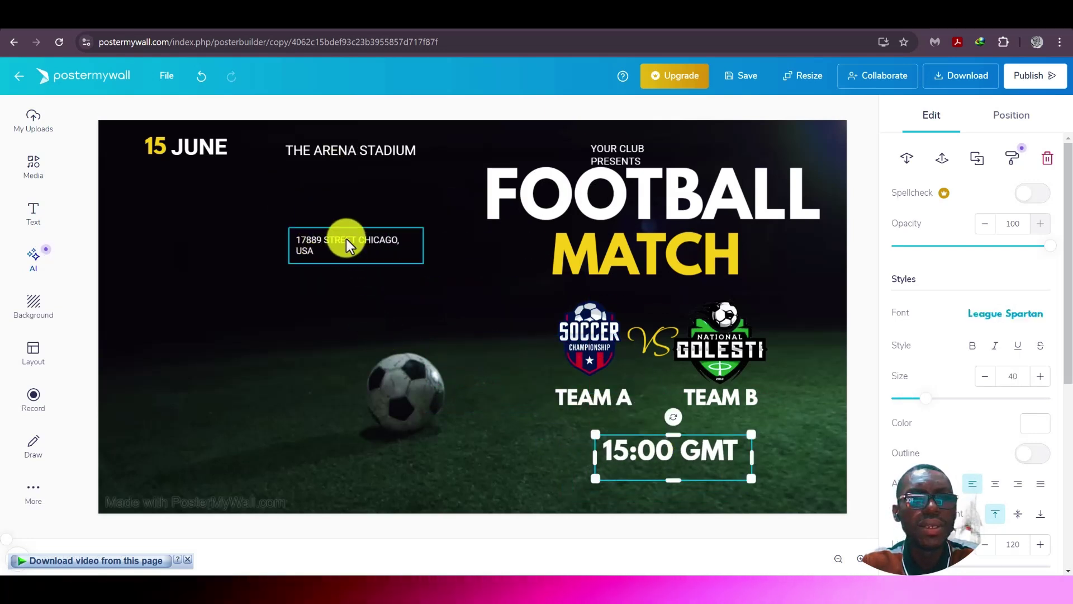
drag(347, 239, 342, 173)
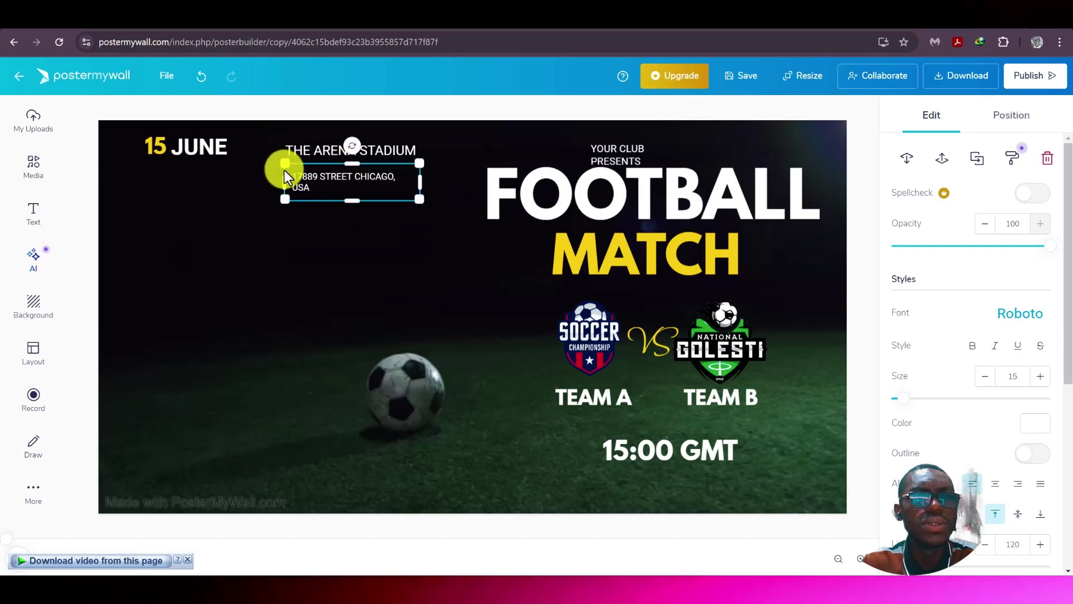
Add 20 to the date so it reads 15 JUNE 2025
click(235, 147)
click(224, 147)
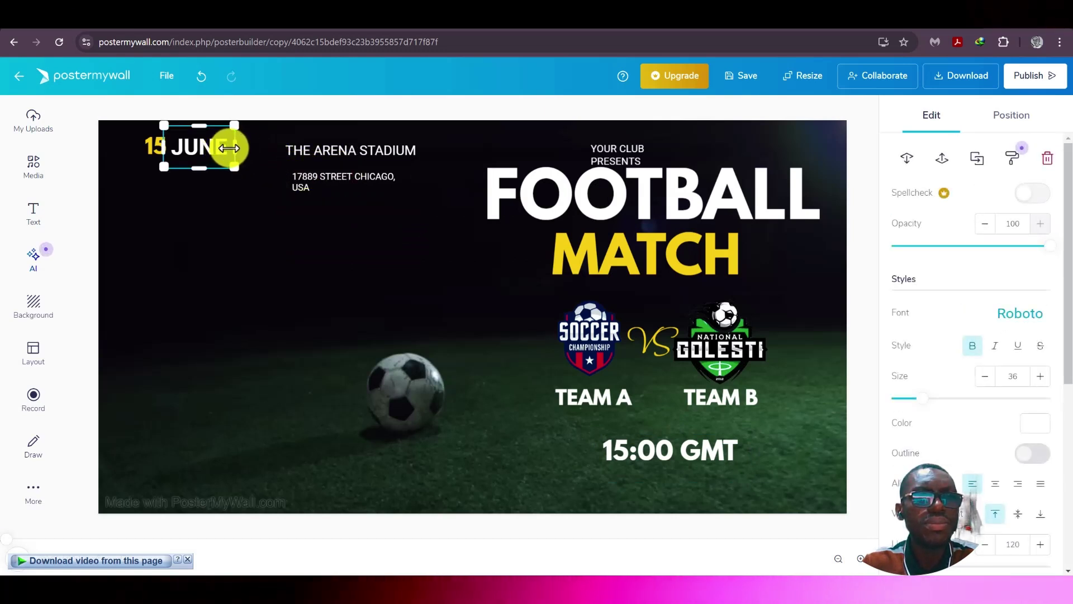
click(224, 146)
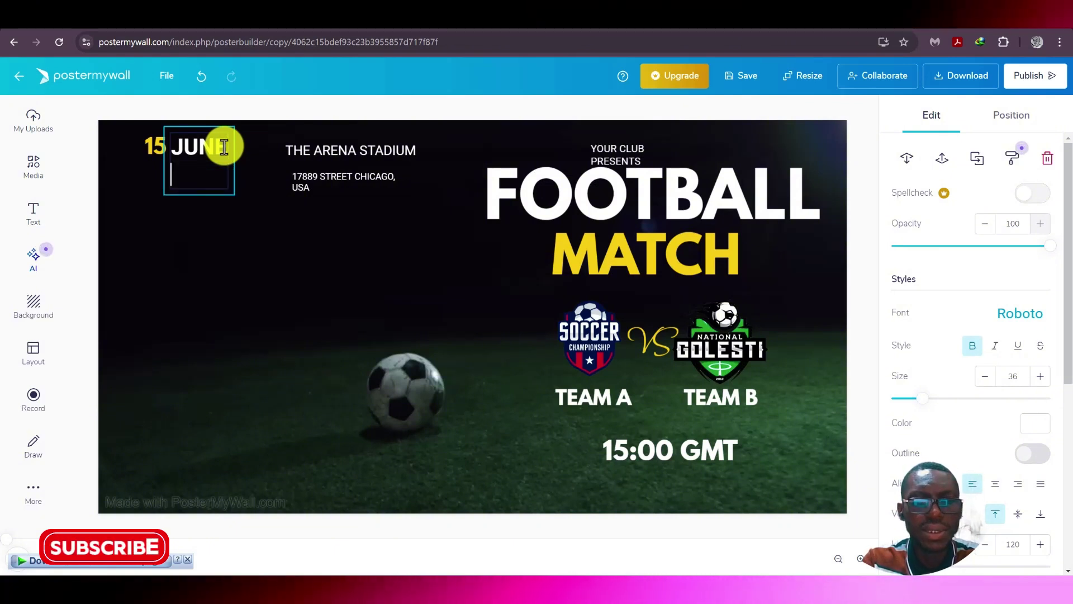
text(2025)
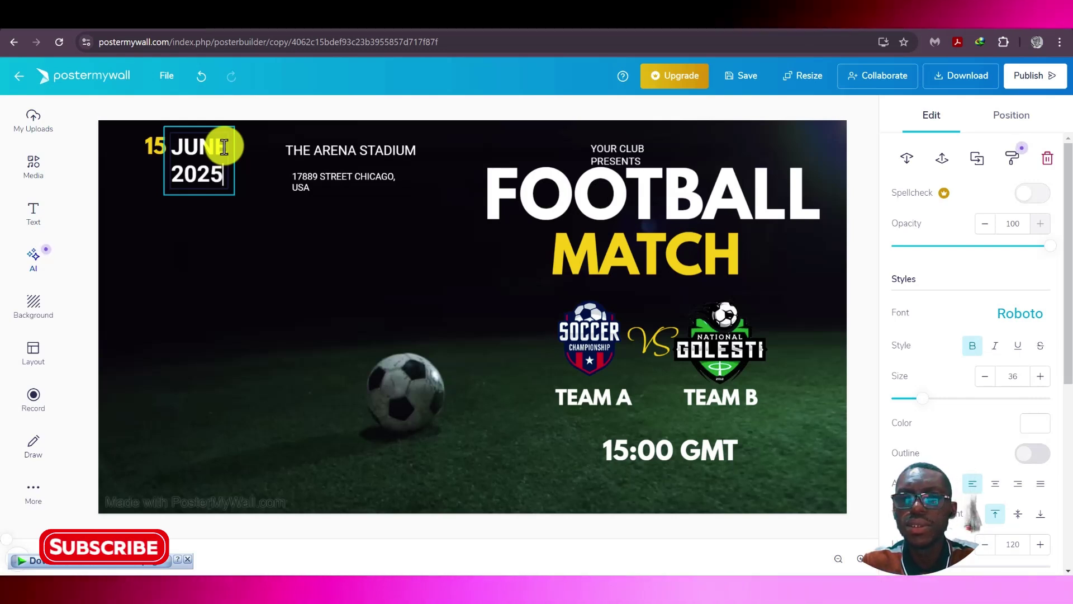
key(Escape)
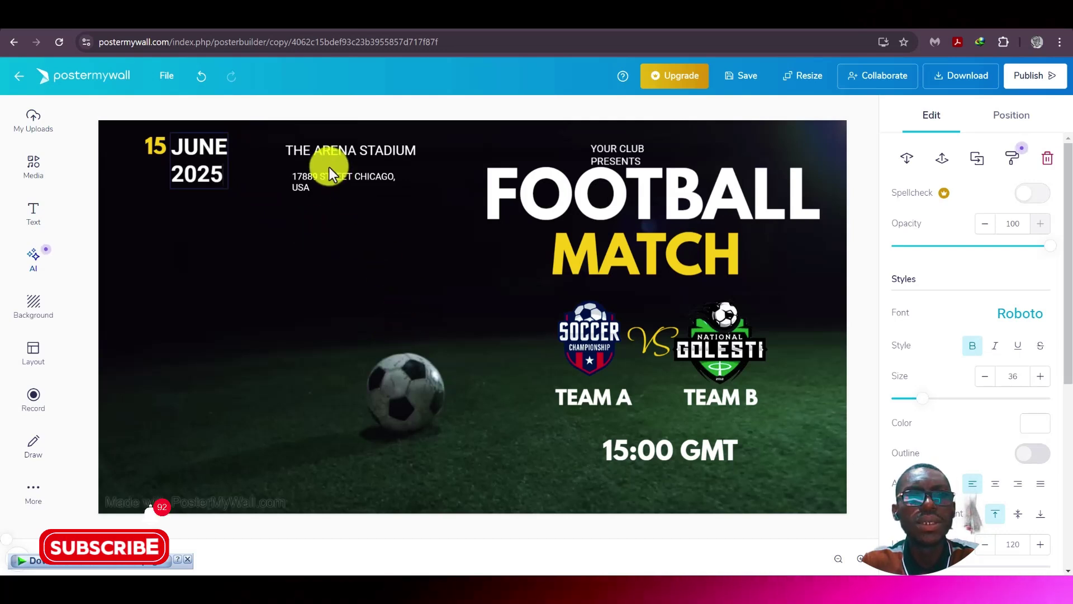
Shift the stadium name and address up and left beside the date
drag(298, 149, 298, 143)
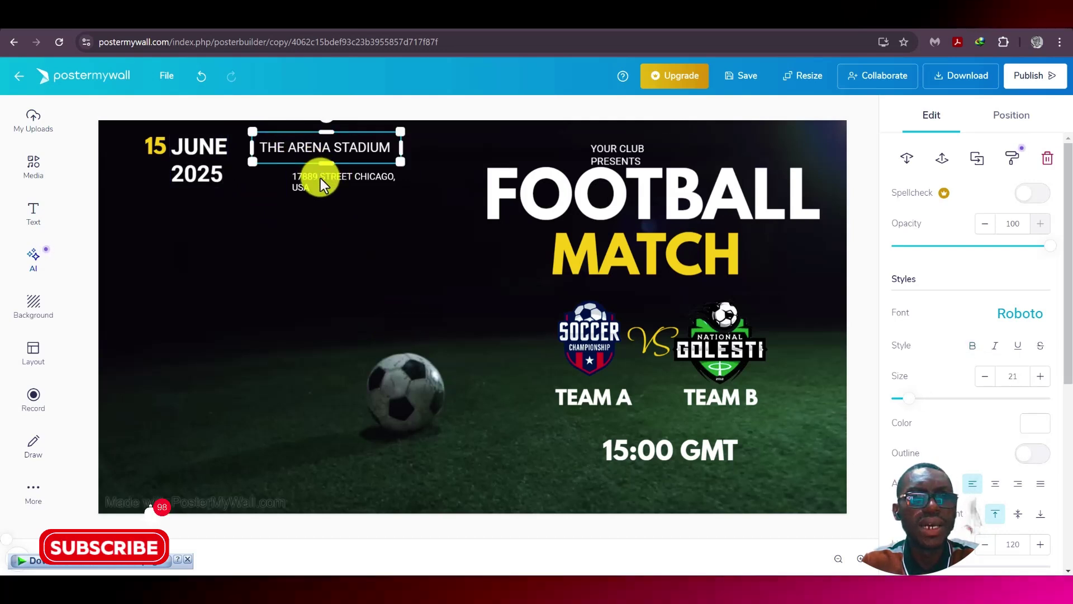
drag(320, 178, 300, 181)
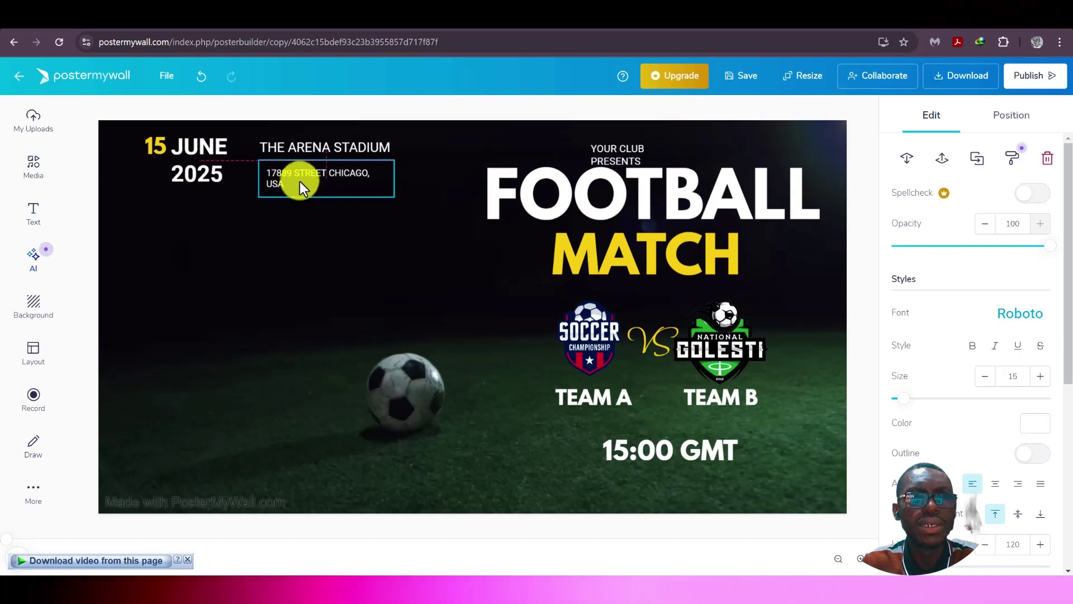
click(451, 297)
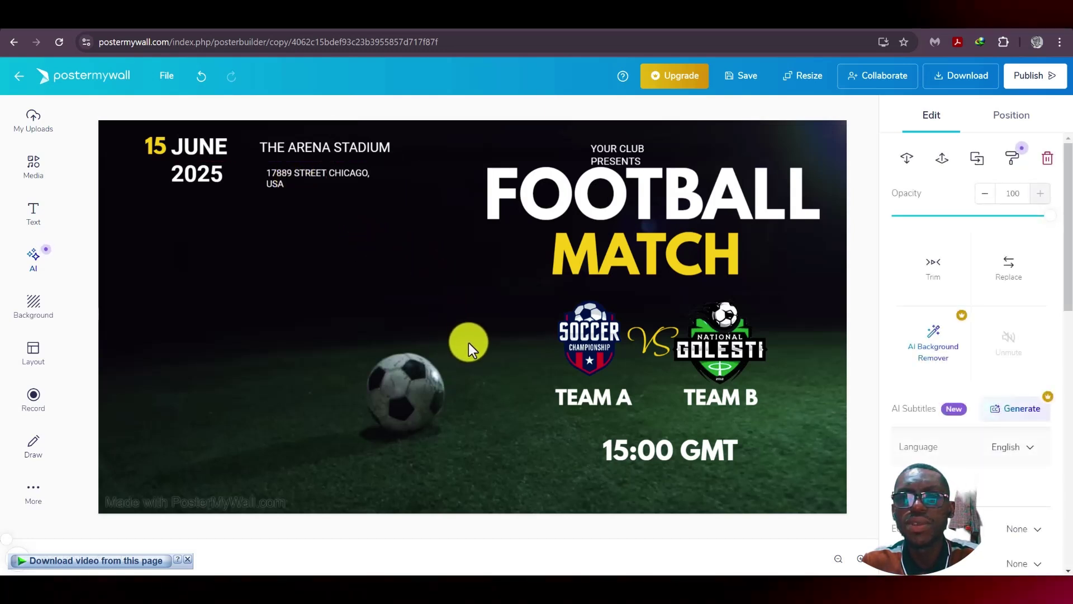
Retype the YOUR CLUB PRESENTS heading as GREAT CITY UNDER 21
click(606, 143)
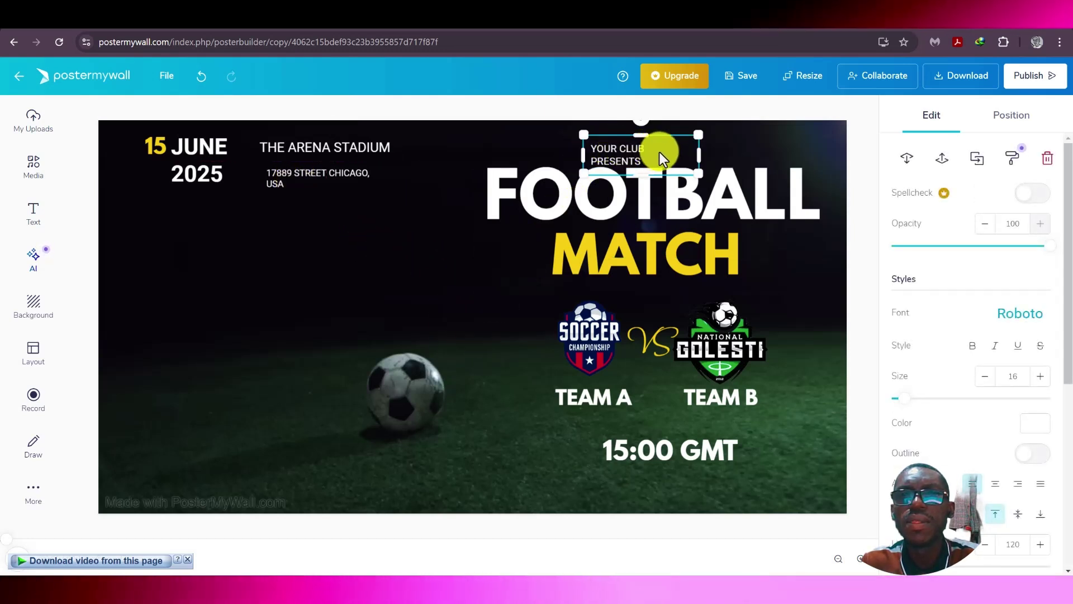
double_click(646, 151)
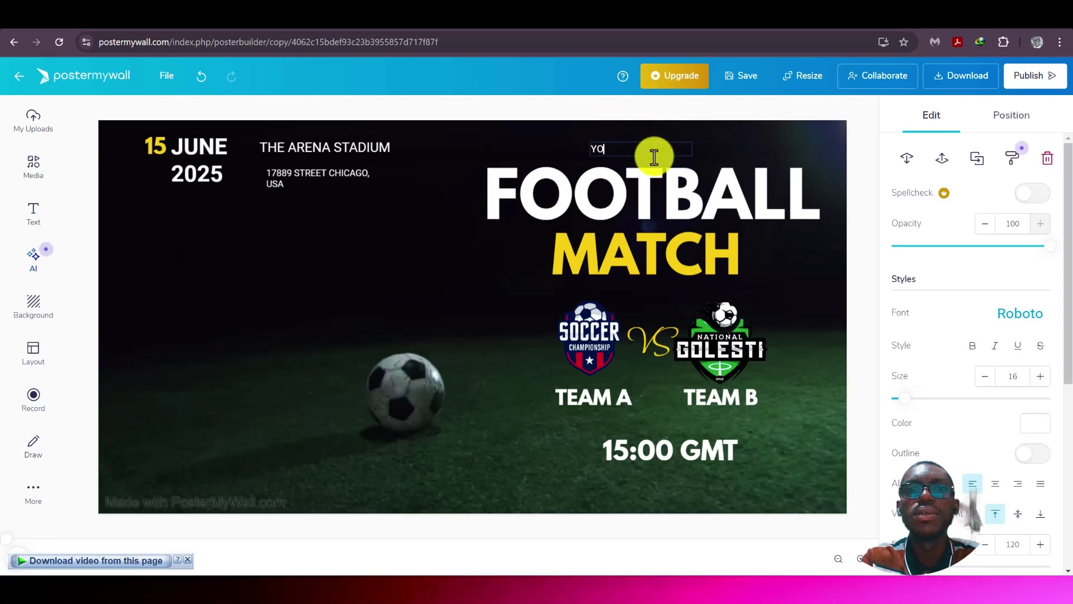
key(BackSpace)
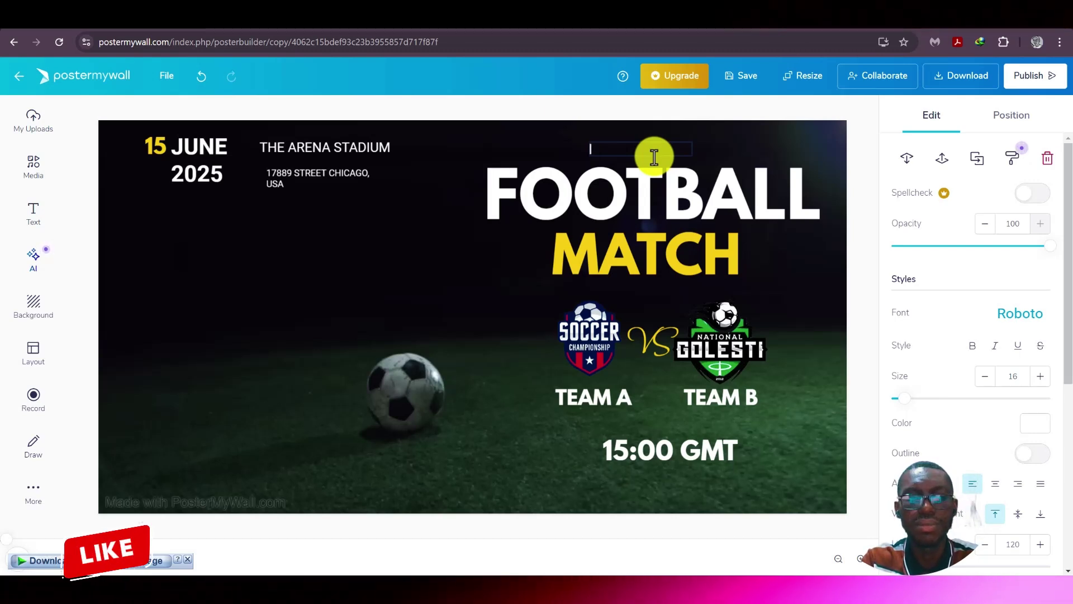
text(GREAT WO)
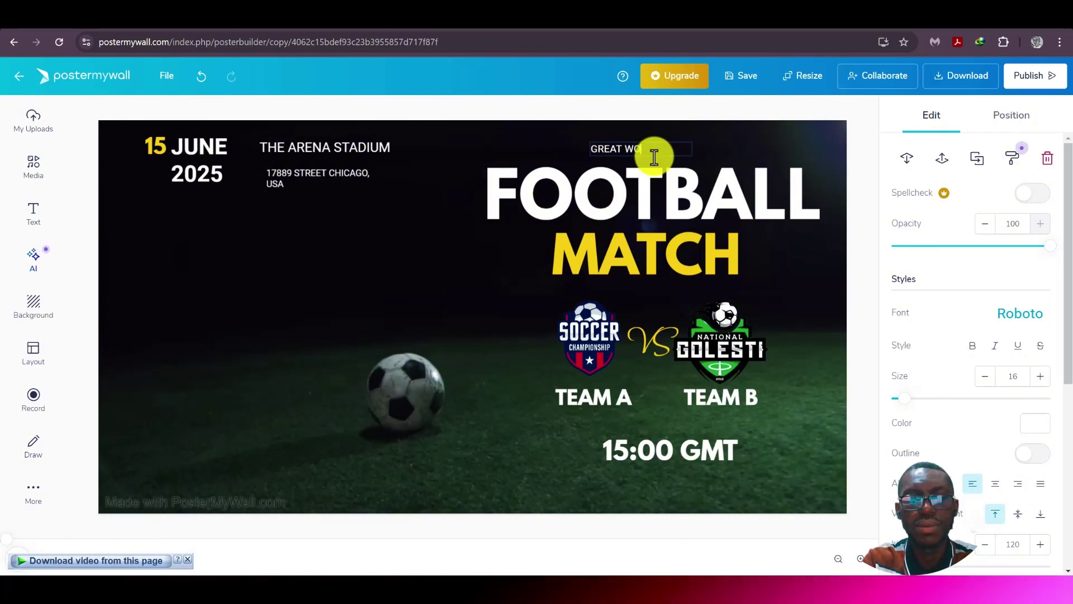
key(BackSpace)
key(BackSpace)
key(BackSpace)
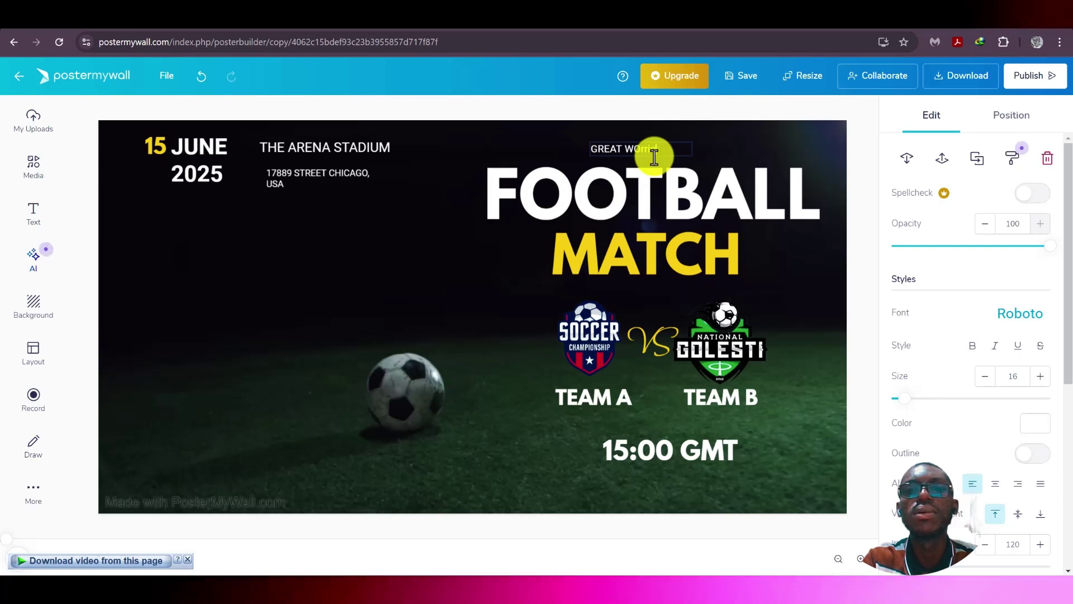
key(BackSpace)
key(BackSpace)
key(BackSpace)
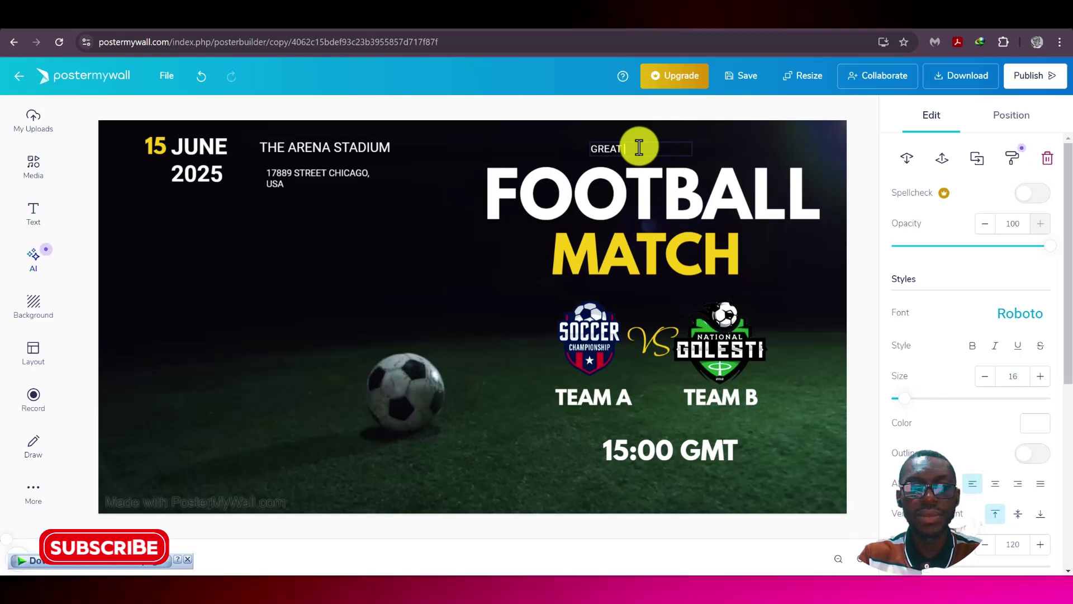
text(CLA)
text(Y UNDE)
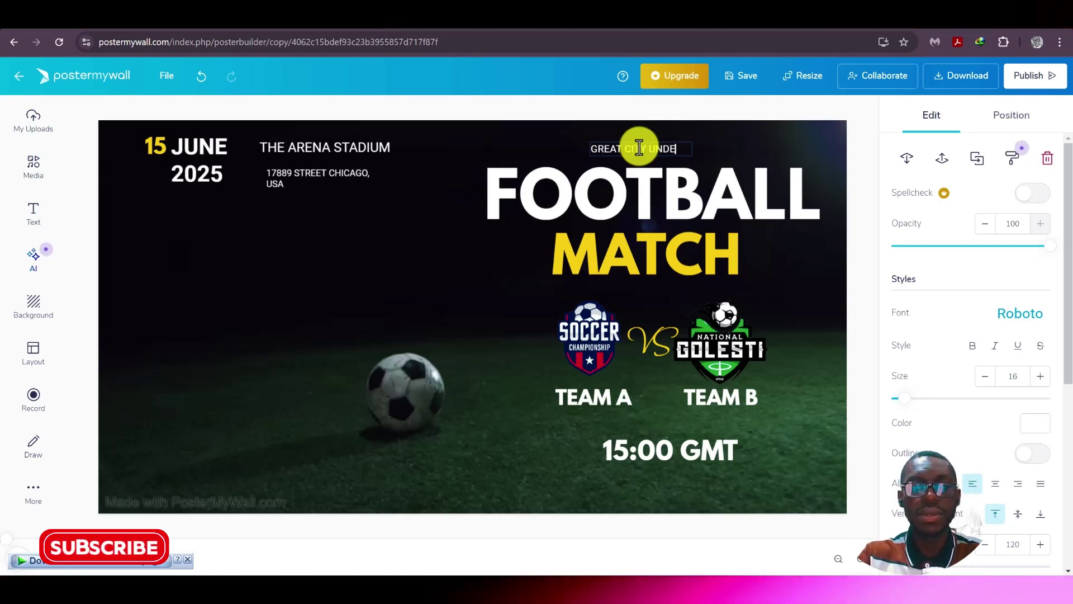
text(R)
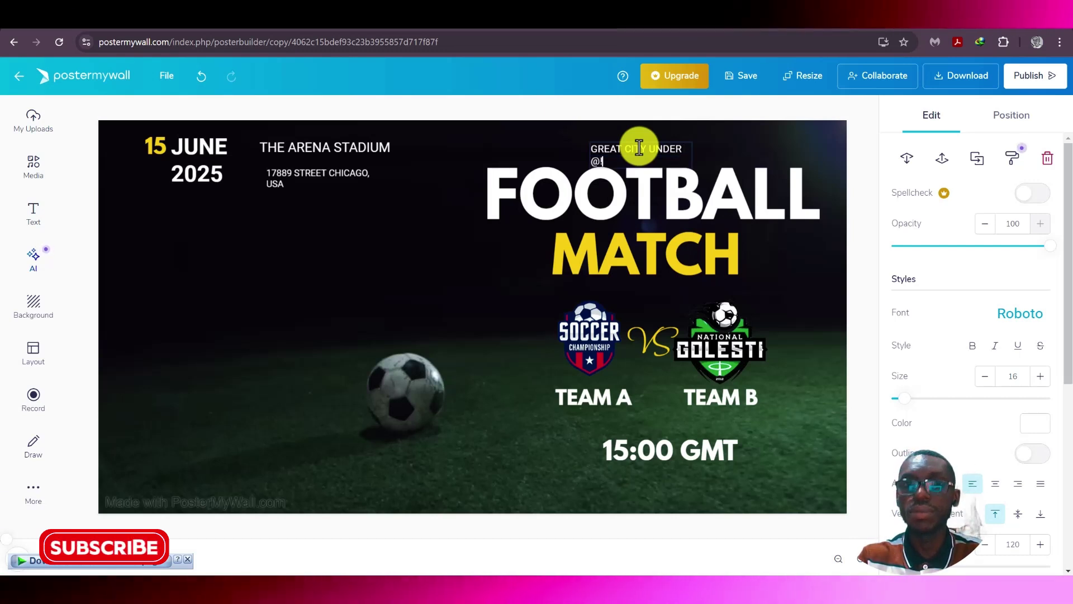
key(BackSpace)
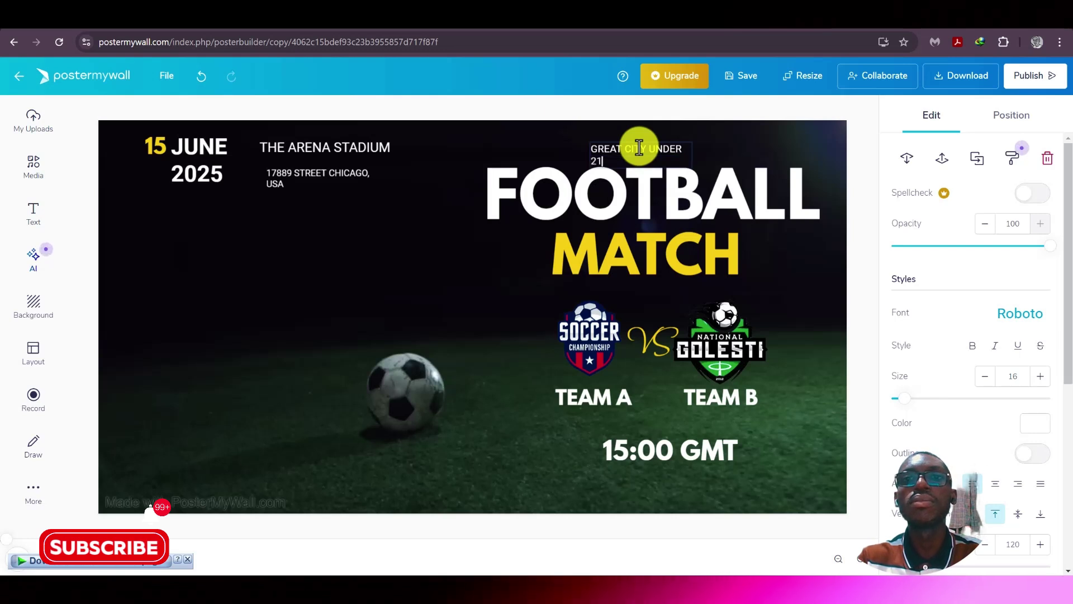
click(551, 147)
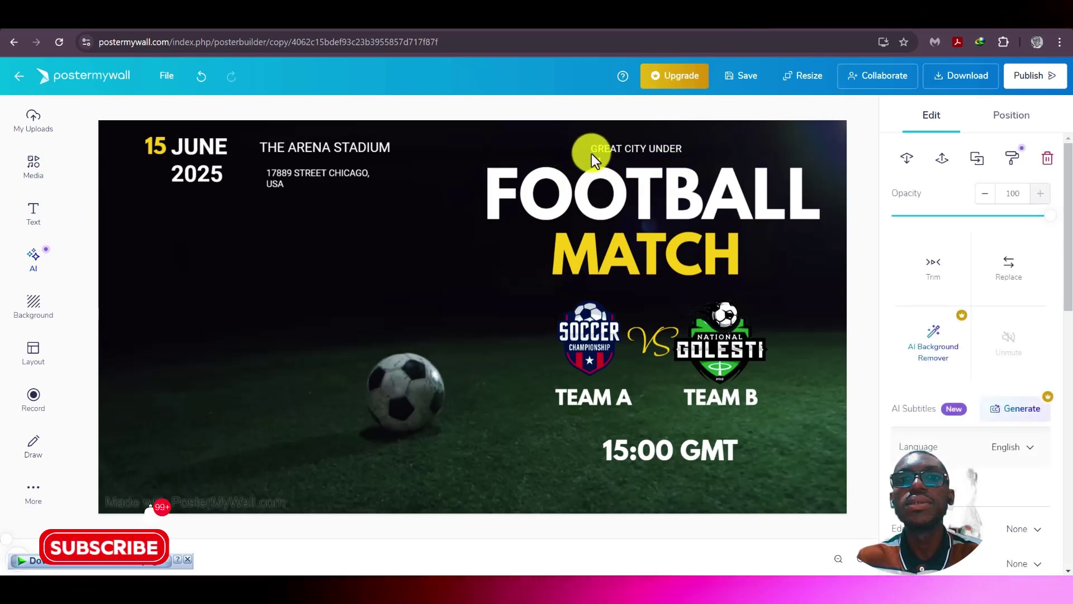
Enlarge the GREAT CITY UNDER 21 heading and dismiss the download-video extension prompt
click(592, 153)
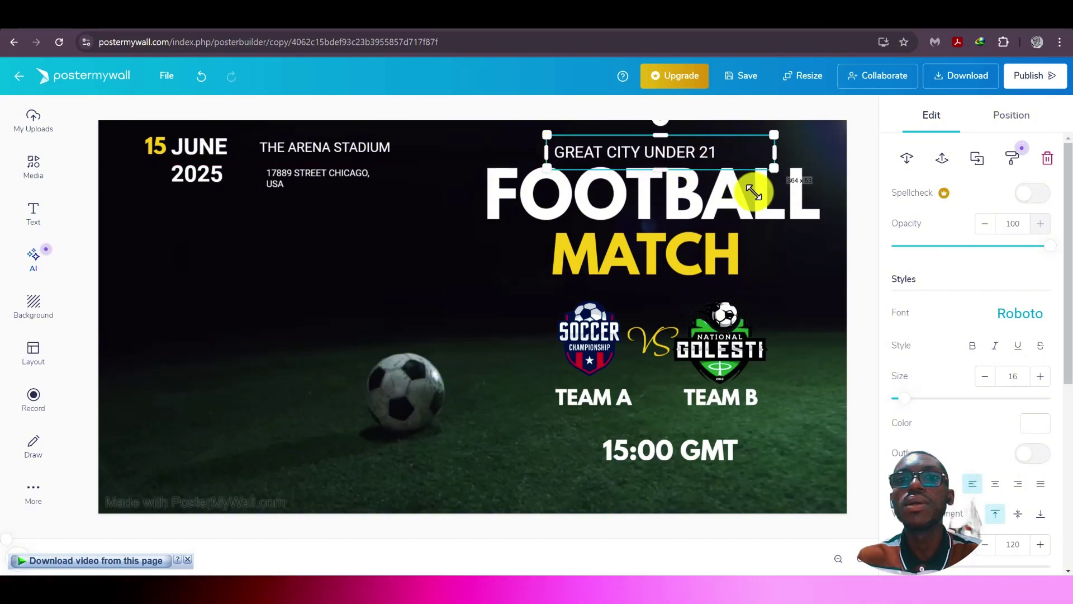
drag(673, 154, 676, 150)
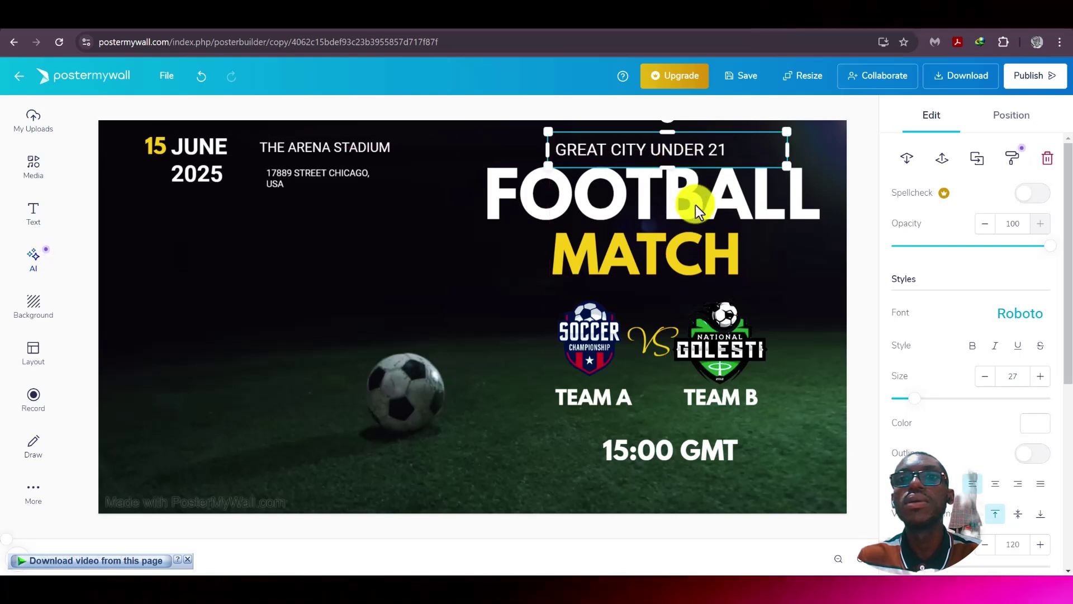
click(791, 321)
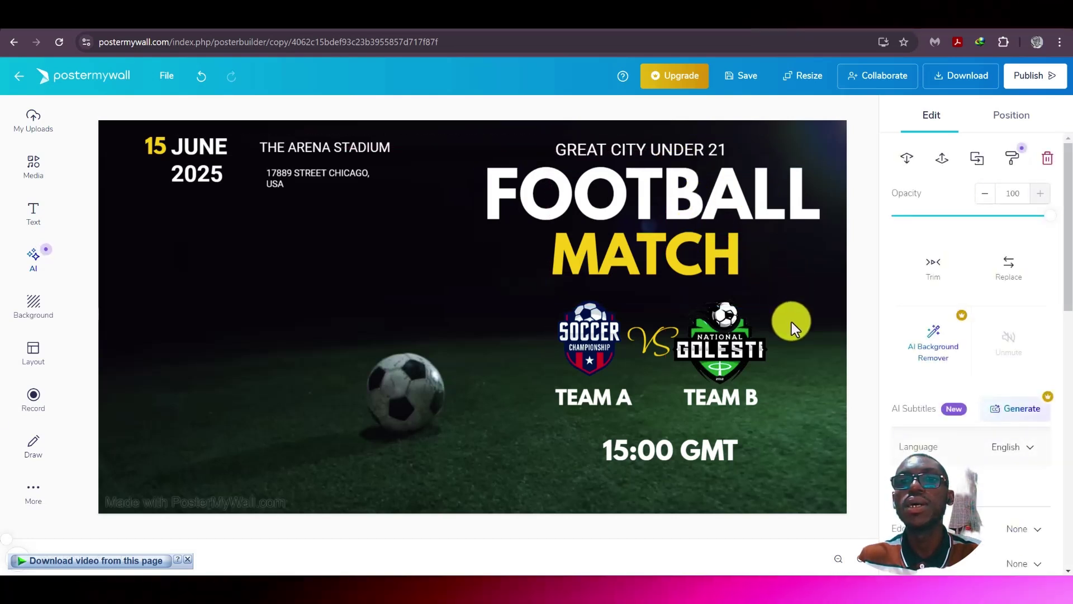
click(657, 145)
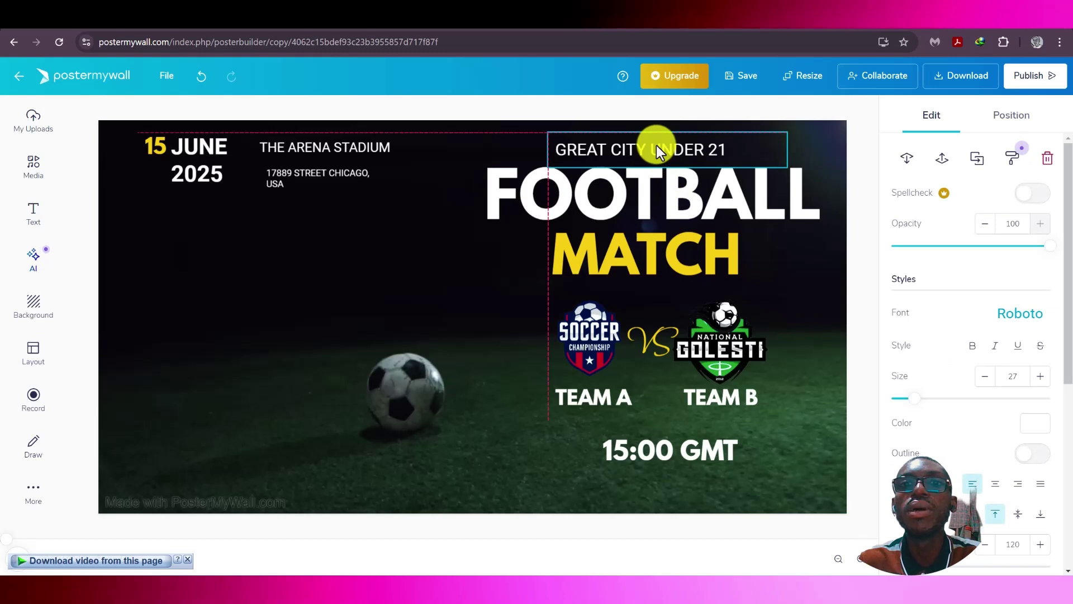
click(790, 319)
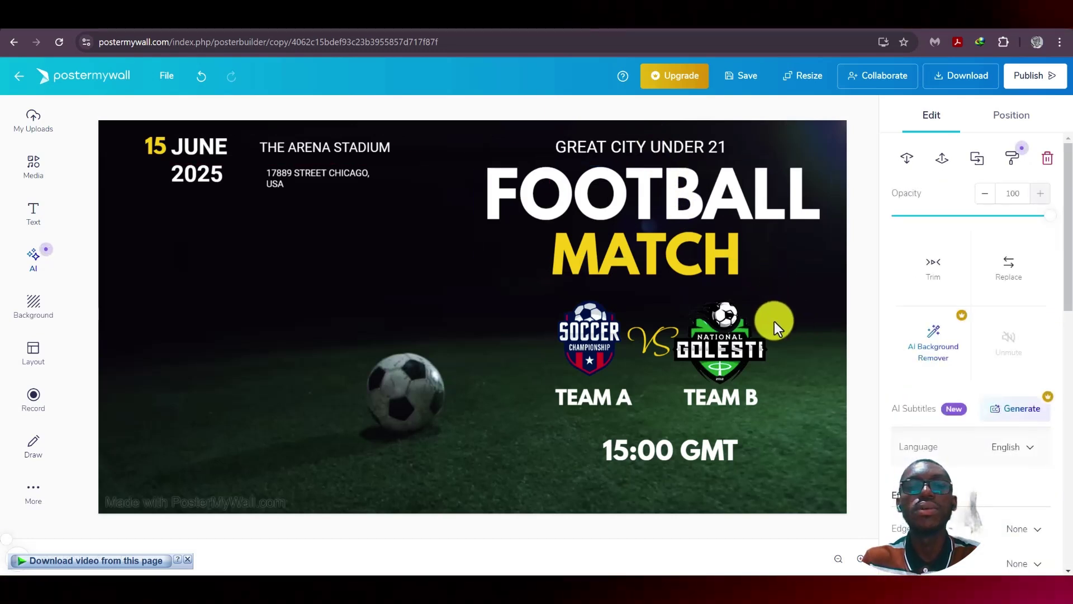
click(187, 560)
click(19, 558)
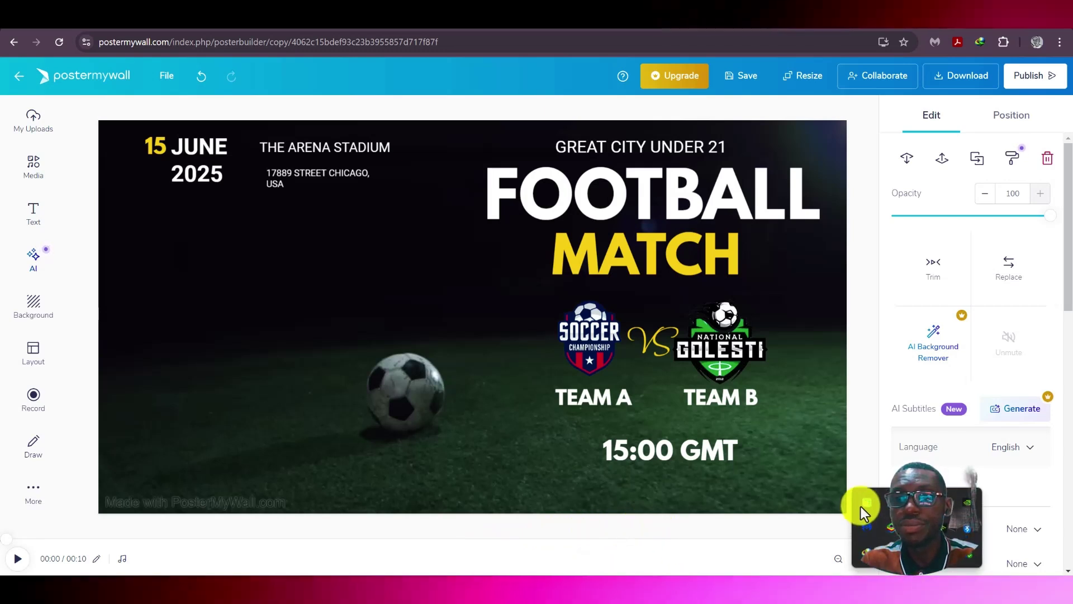
Set the PosterMyWall canvas as the Movavi capture region and start recording
click(867, 502)
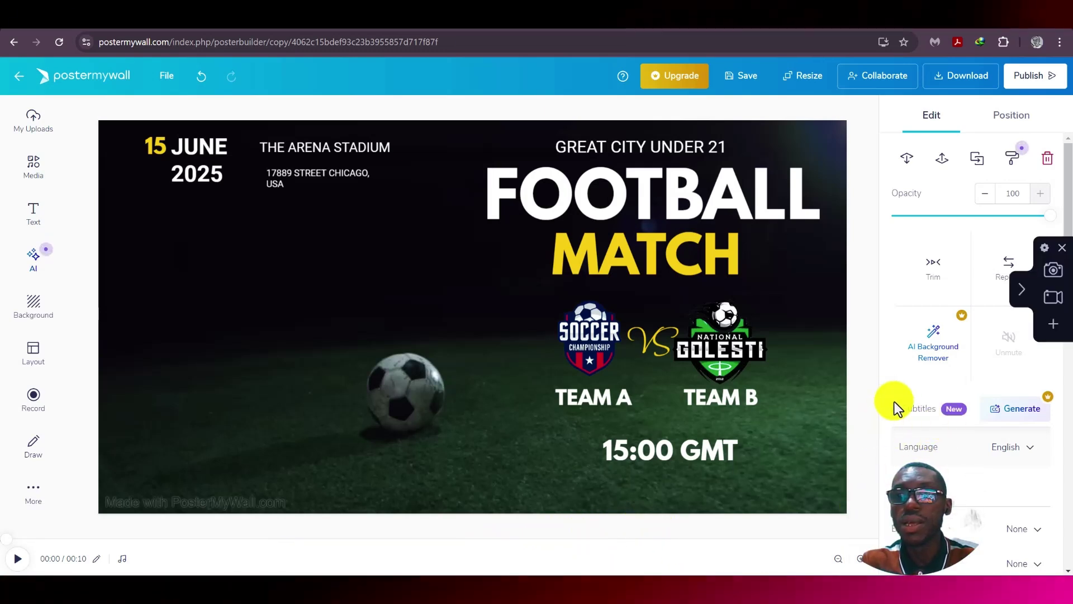
click(1056, 301)
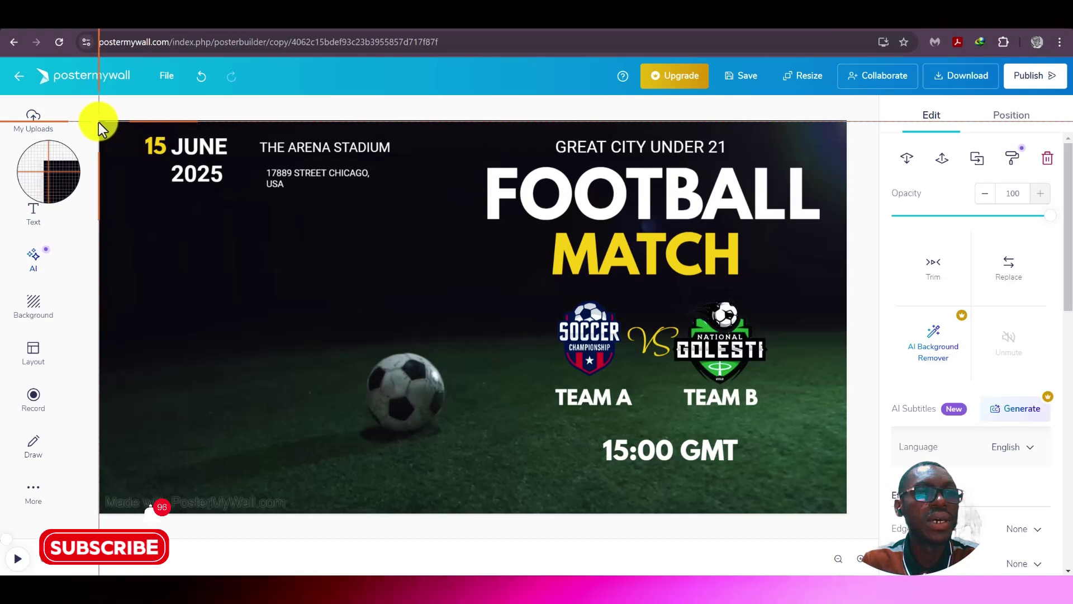
drag(99, 122, 843, 498)
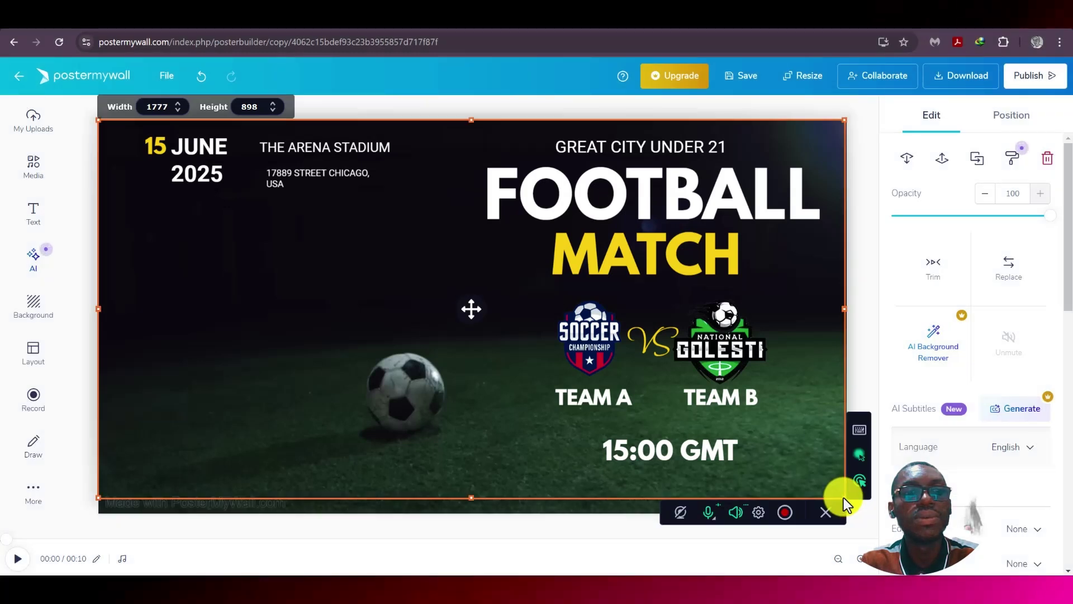
click(785, 513)
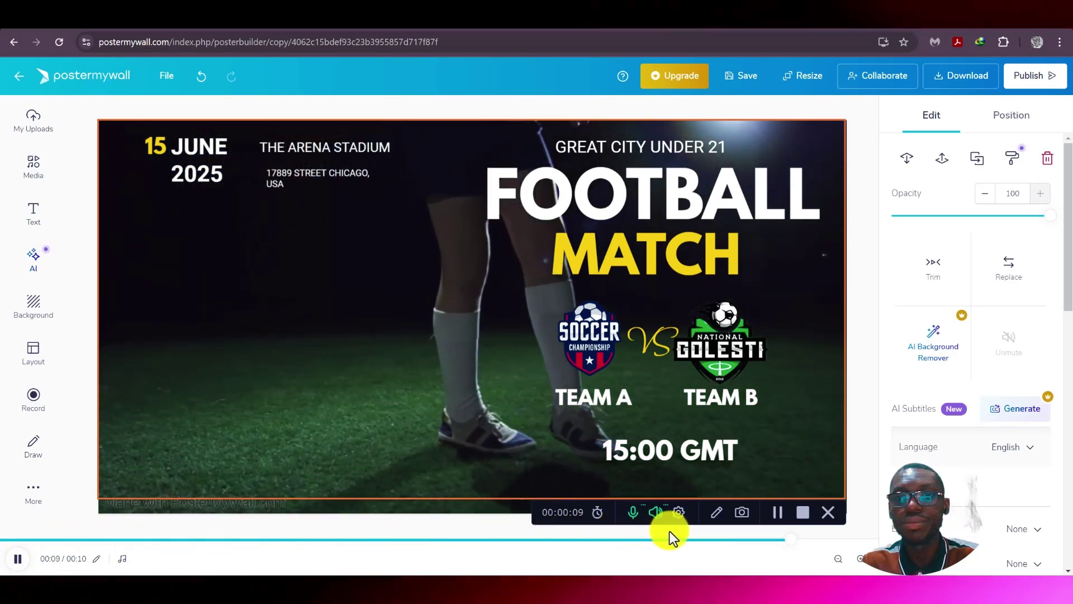
Stop the recording and play ScreenRecorderProject5.mkv in the preview with the volume lowered
click(804, 512)
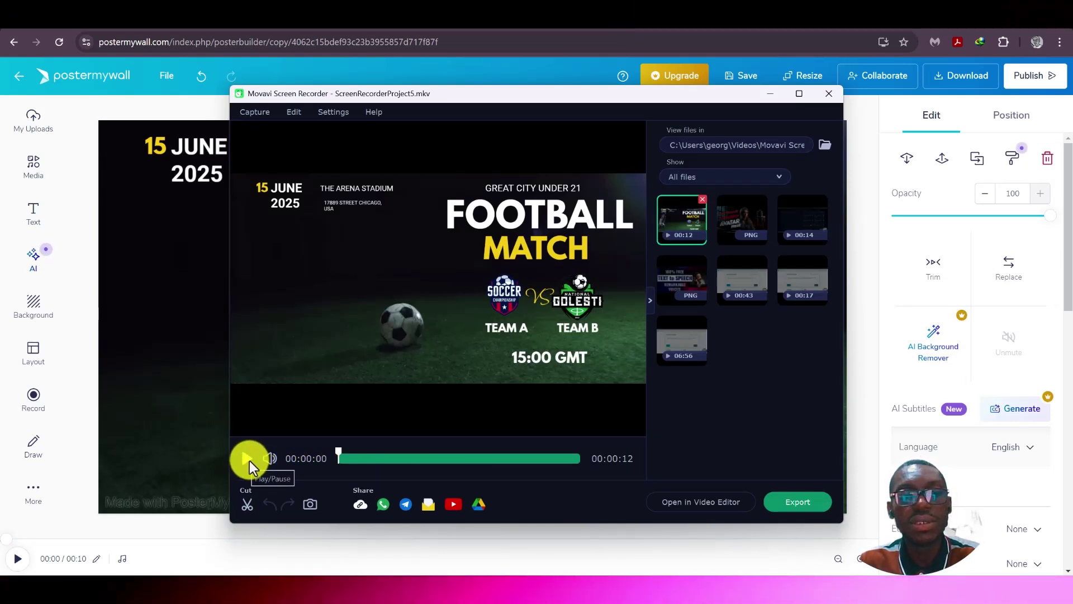
click(248, 459)
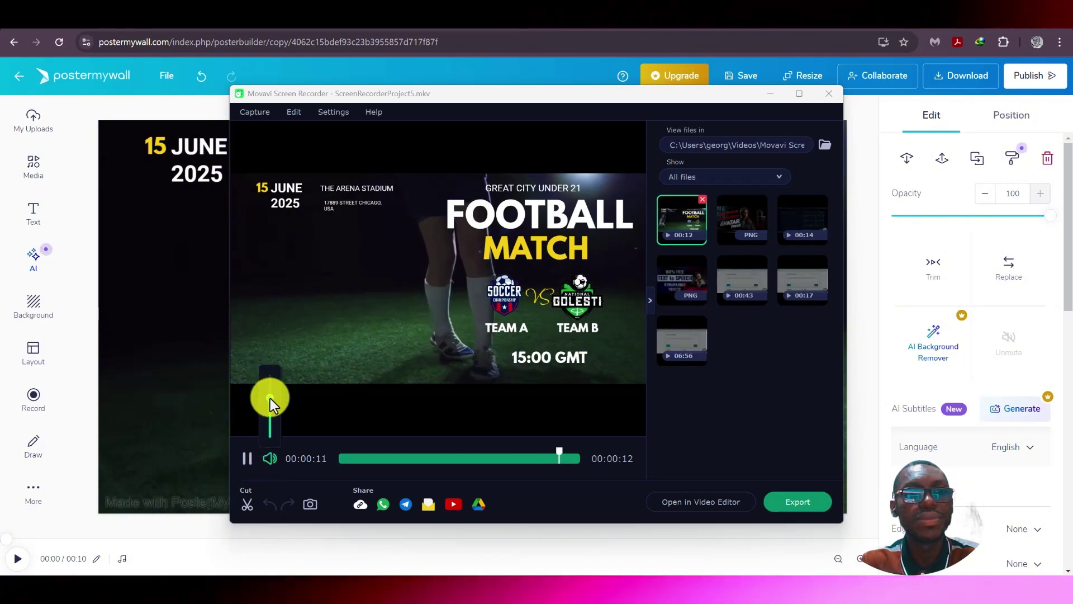
drag(270, 398, 272, 449)
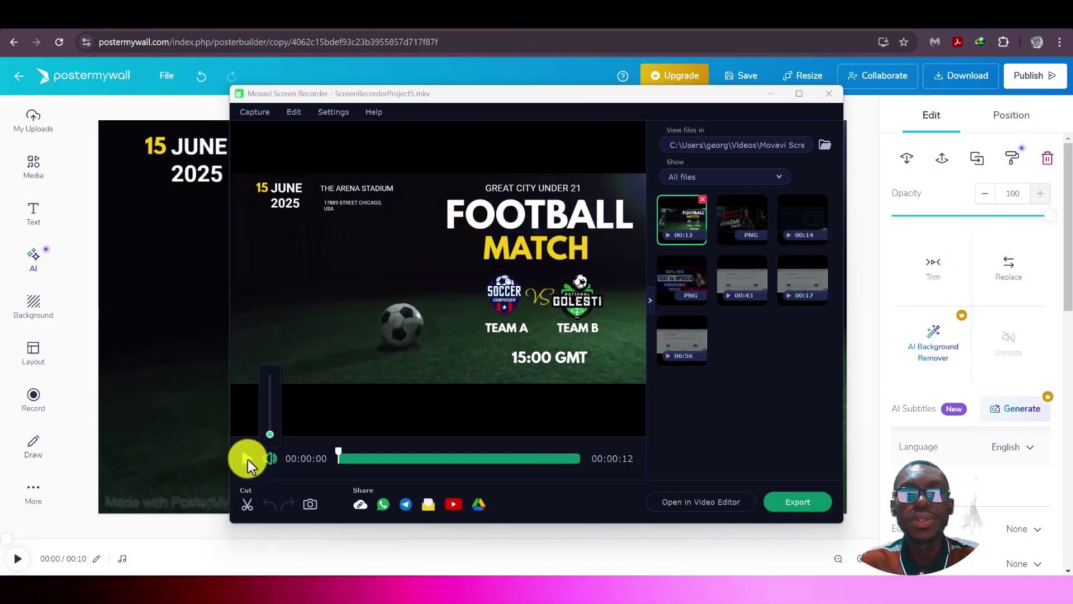
click(247, 459)
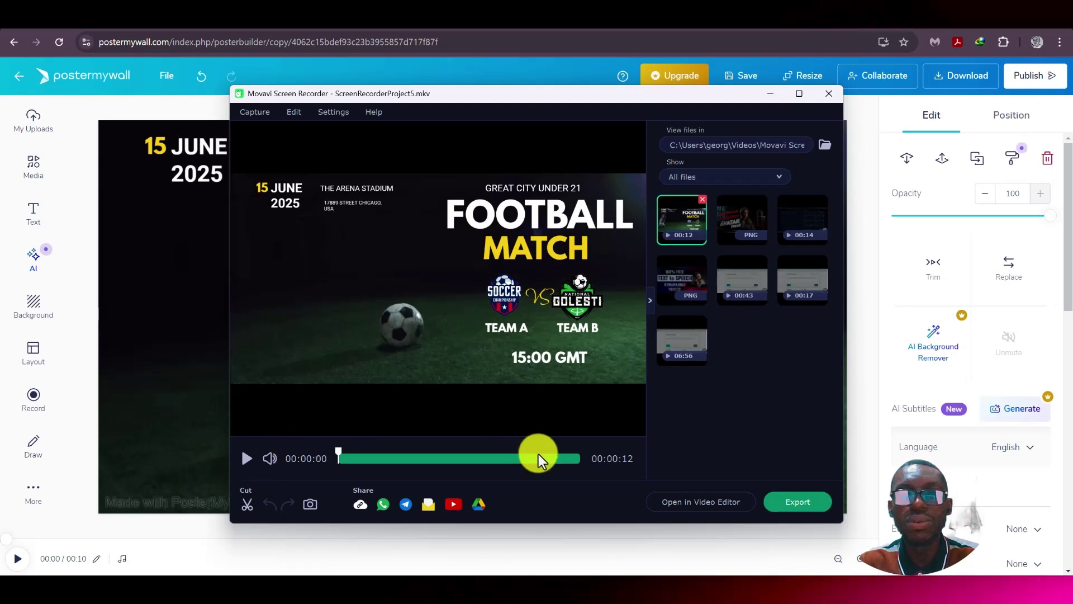
Export the recording as MP4 (H.264) at 1920x1080 and start saving it
click(798, 503)
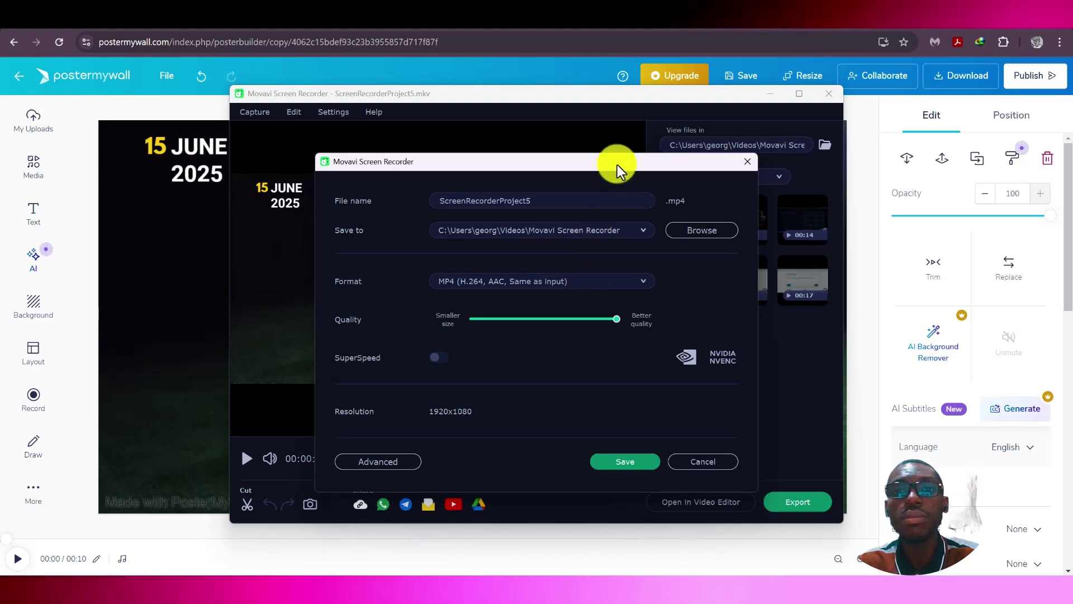
drag(617, 164, 538, 187)
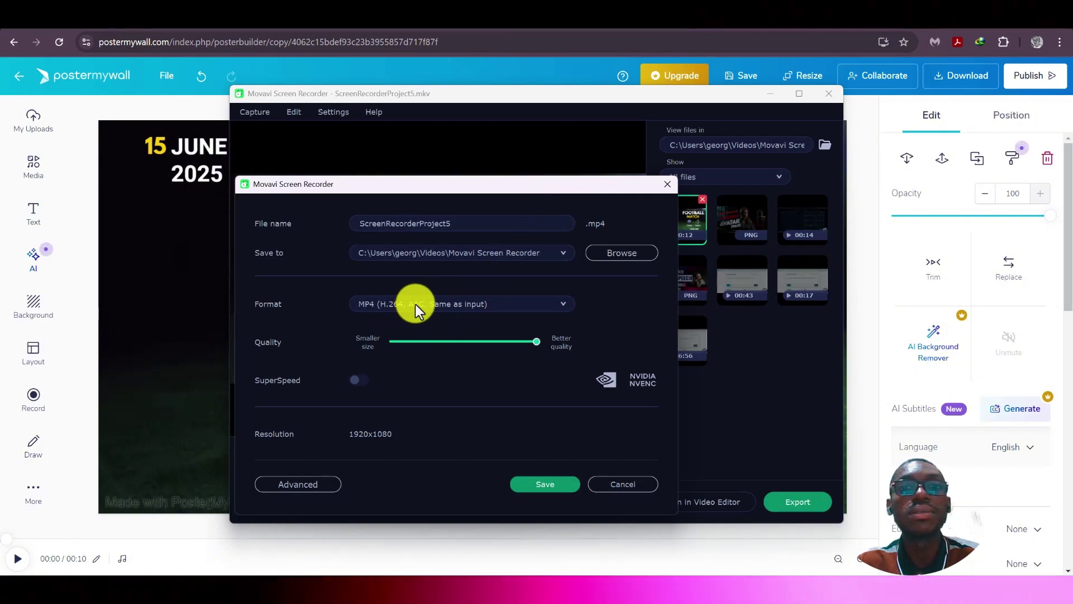
click(510, 307)
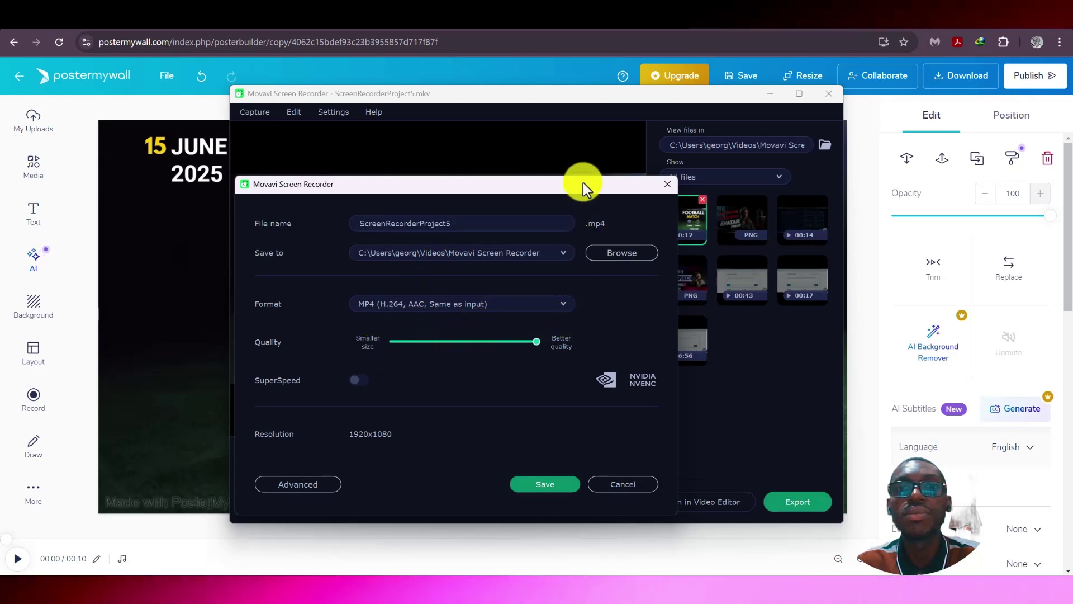
drag(583, 183, 607, 163)
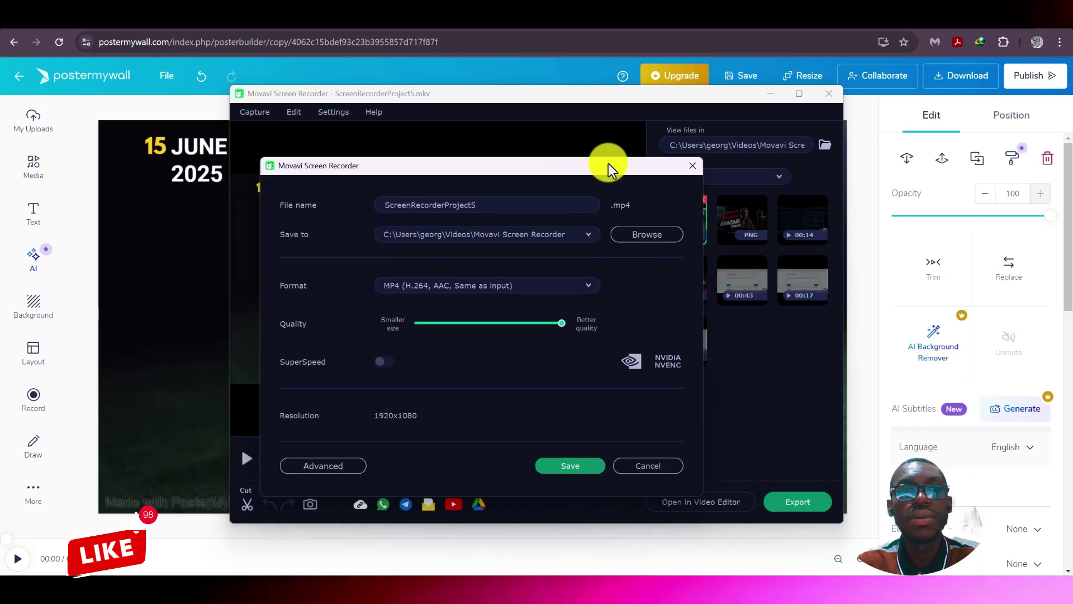
click(335, 467)
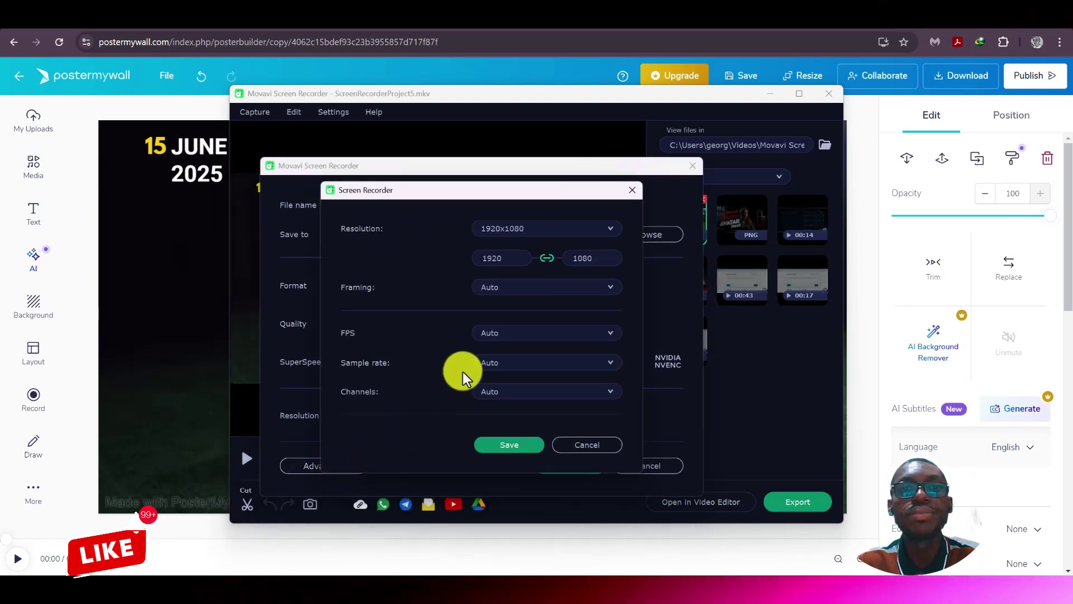
click(537, 230)
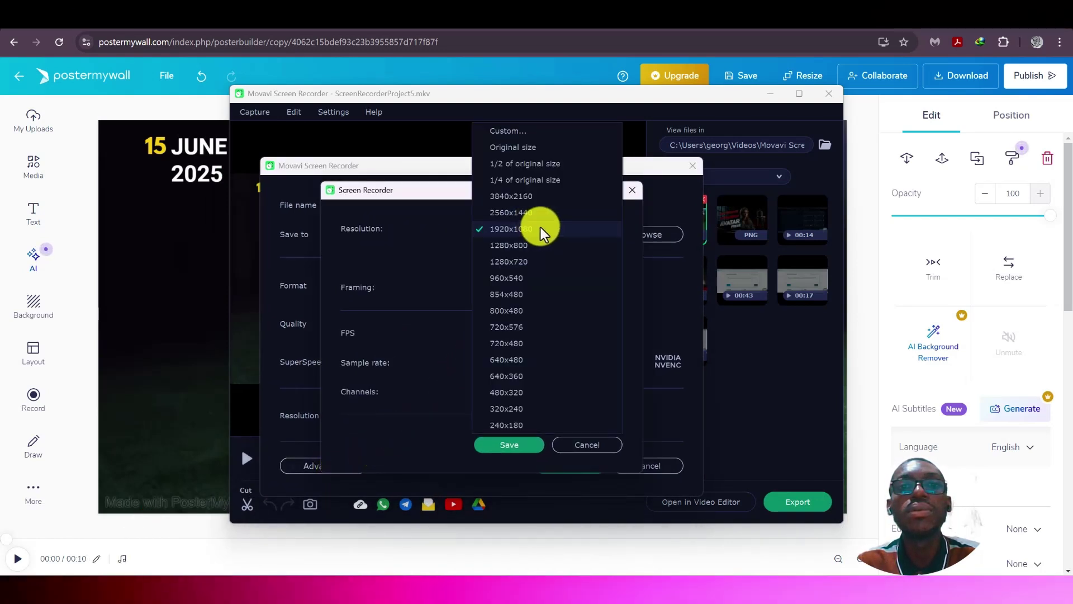
click(522, 229)
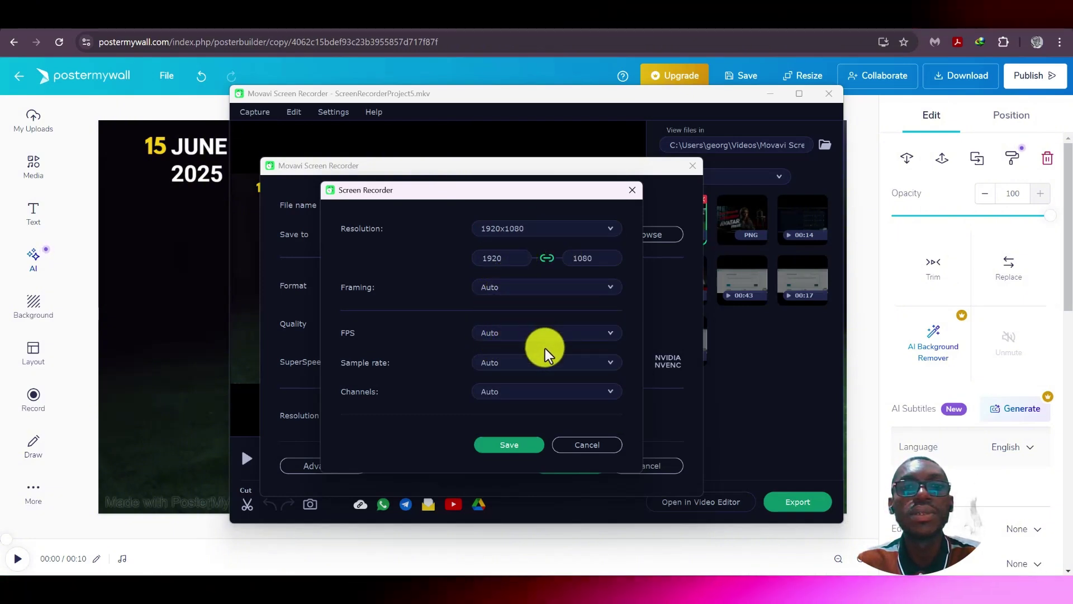
click(501, 447)
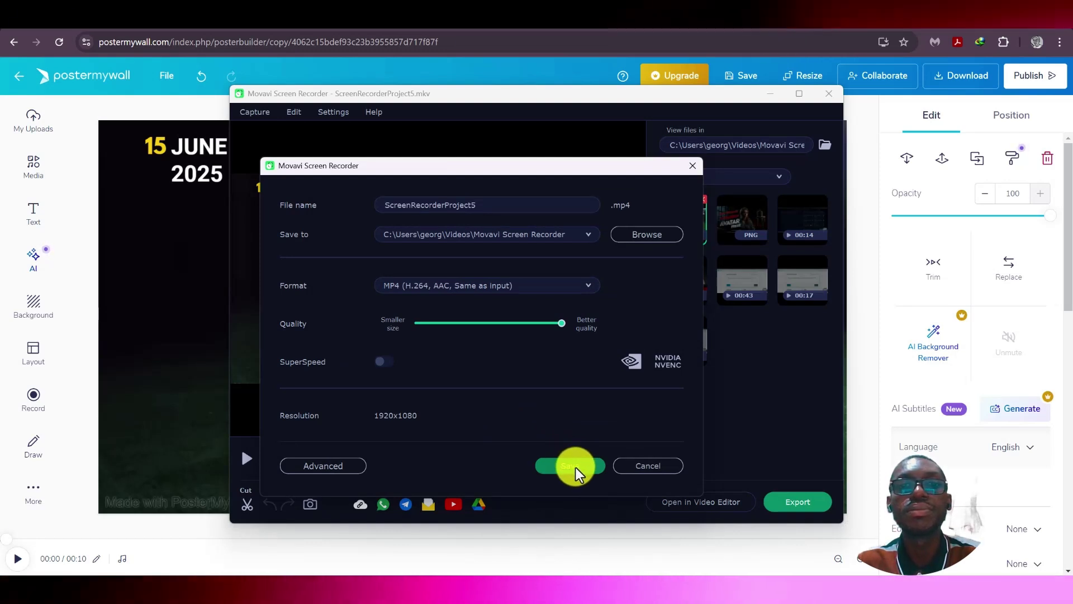
click(576, 465)
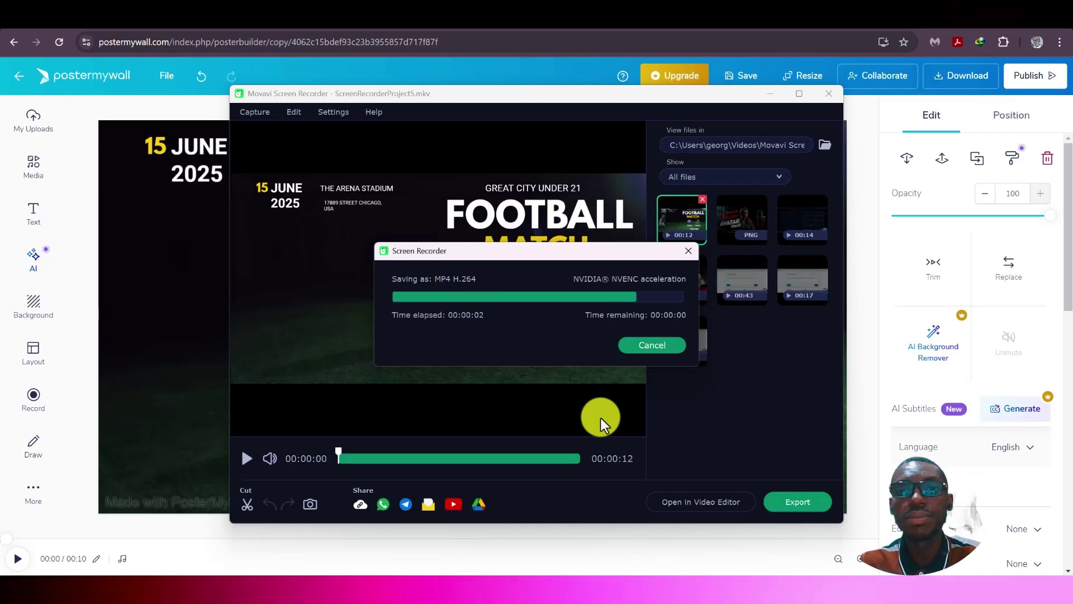
Play ScreenRecorderProject5.mp4 in MPC-HC with pause and mute, then close the player and recorder
click(598, 327)
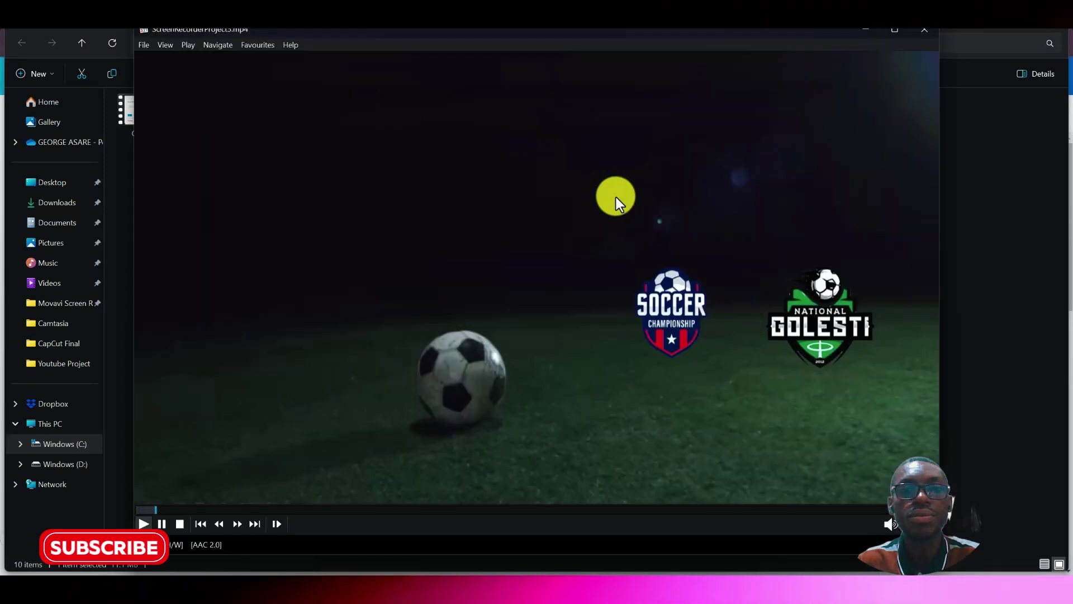
click(161, 523)
click(891, 523)
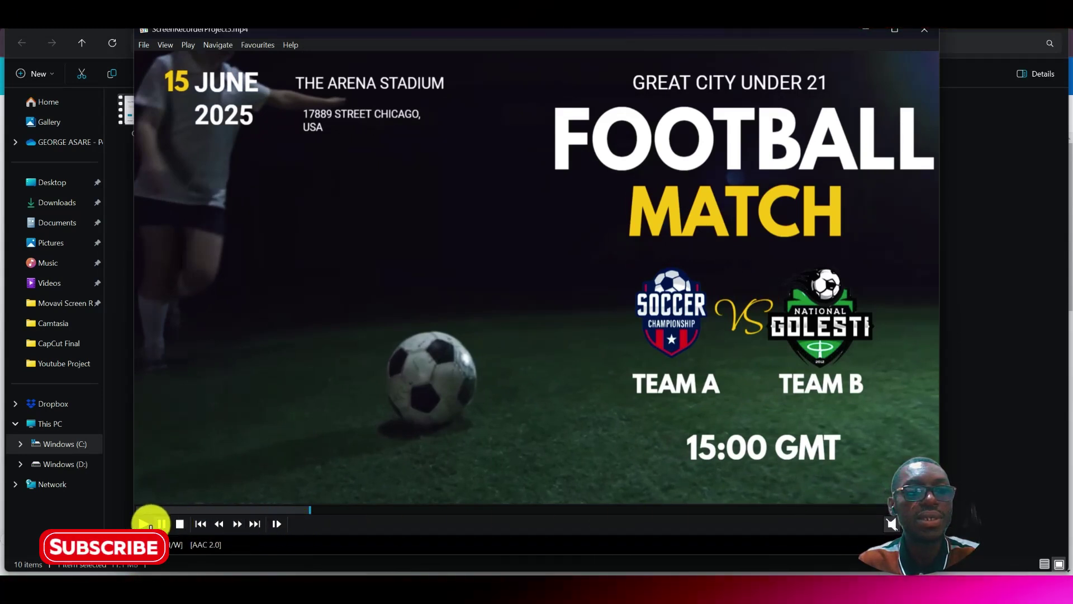
click(146, 524)
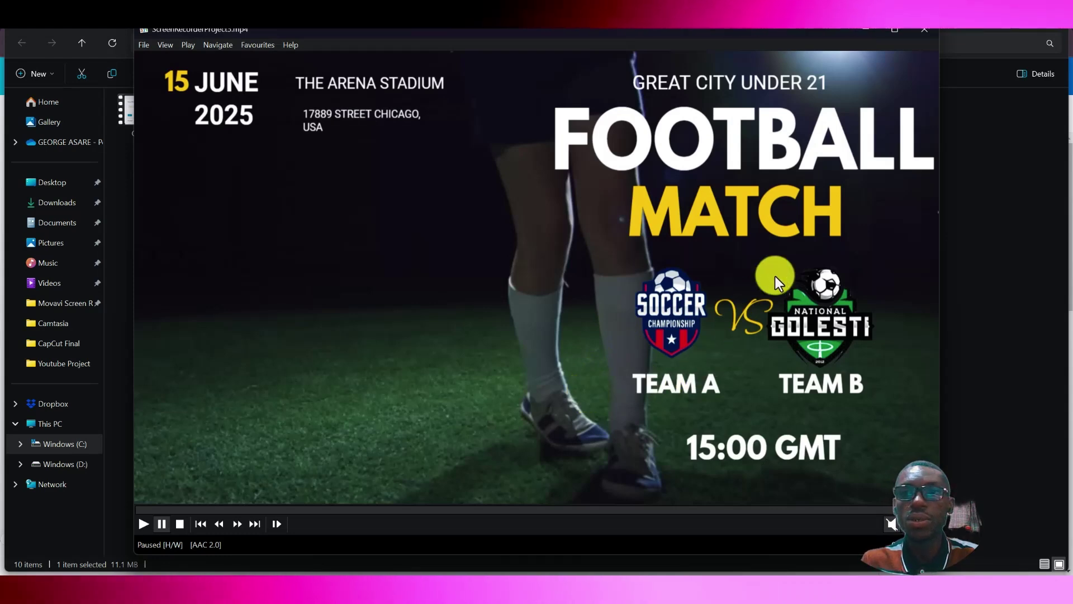
click(867, 32)
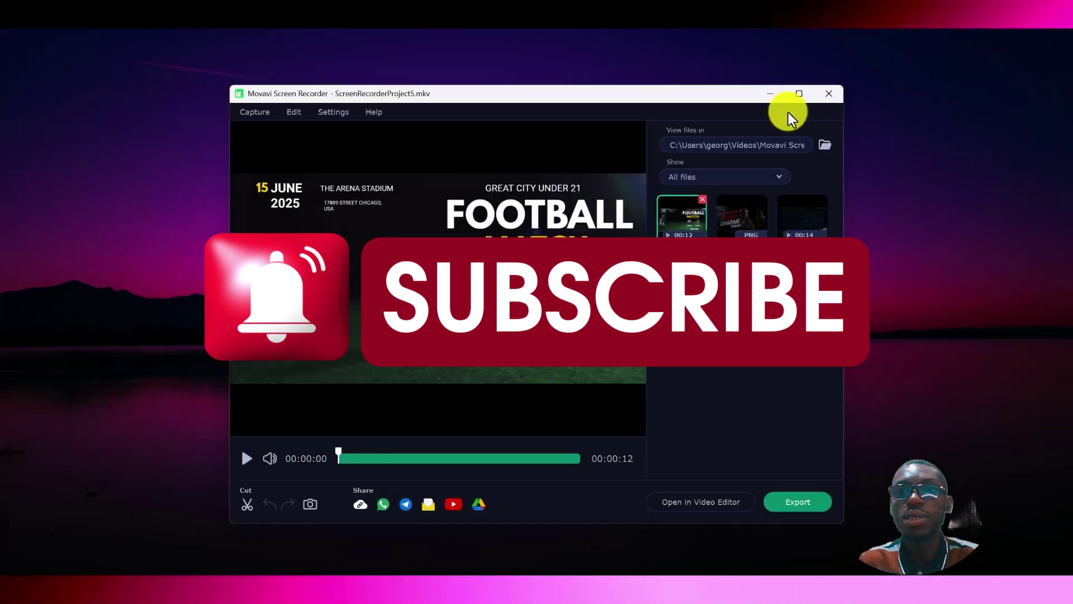
click(819, 94)
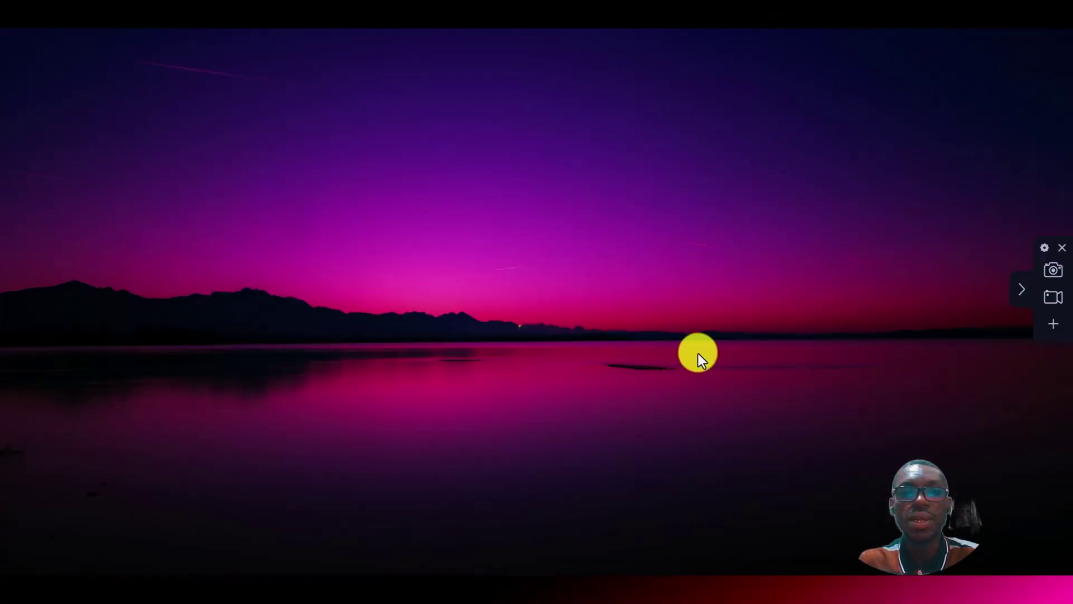